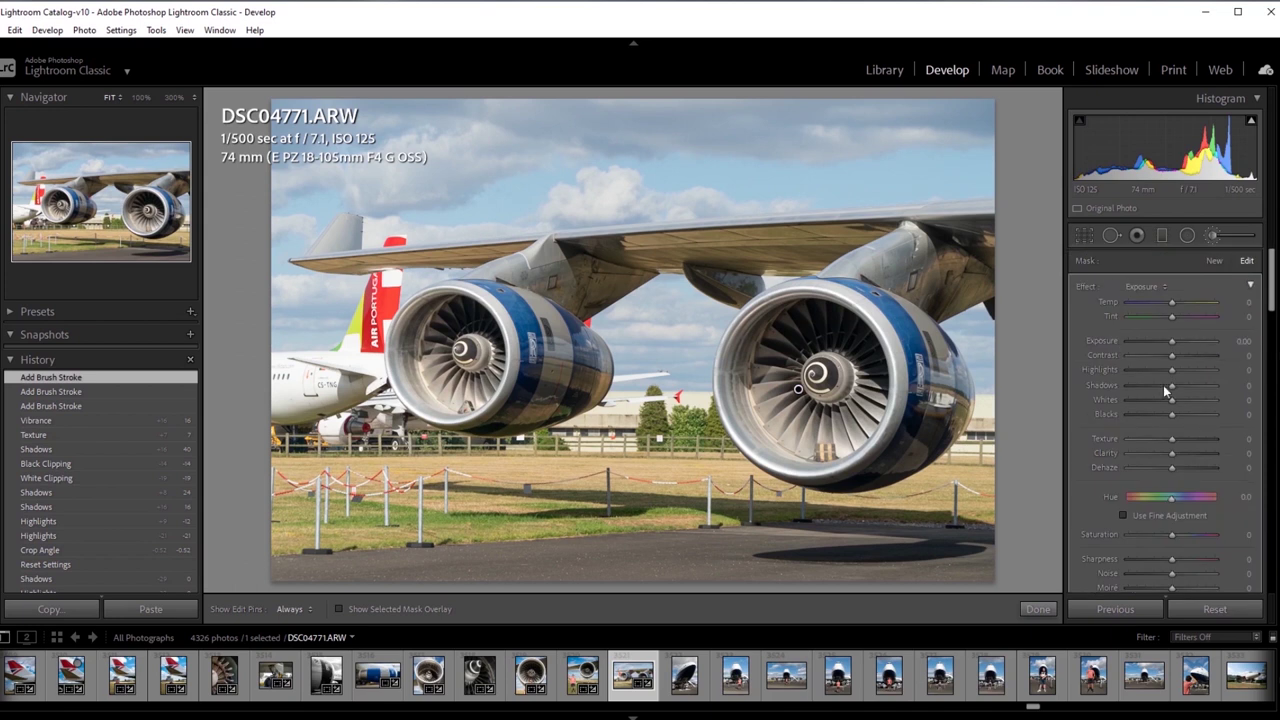
Step: Set the engine fan mask to Shadows 21, Whites 14, Blacks -6, Texture 26, Clarity 39 and Saturation -29, and finish the mask
drag(1172, 454, 1189, 455)
click(1182, 439)
click(1166, 415)
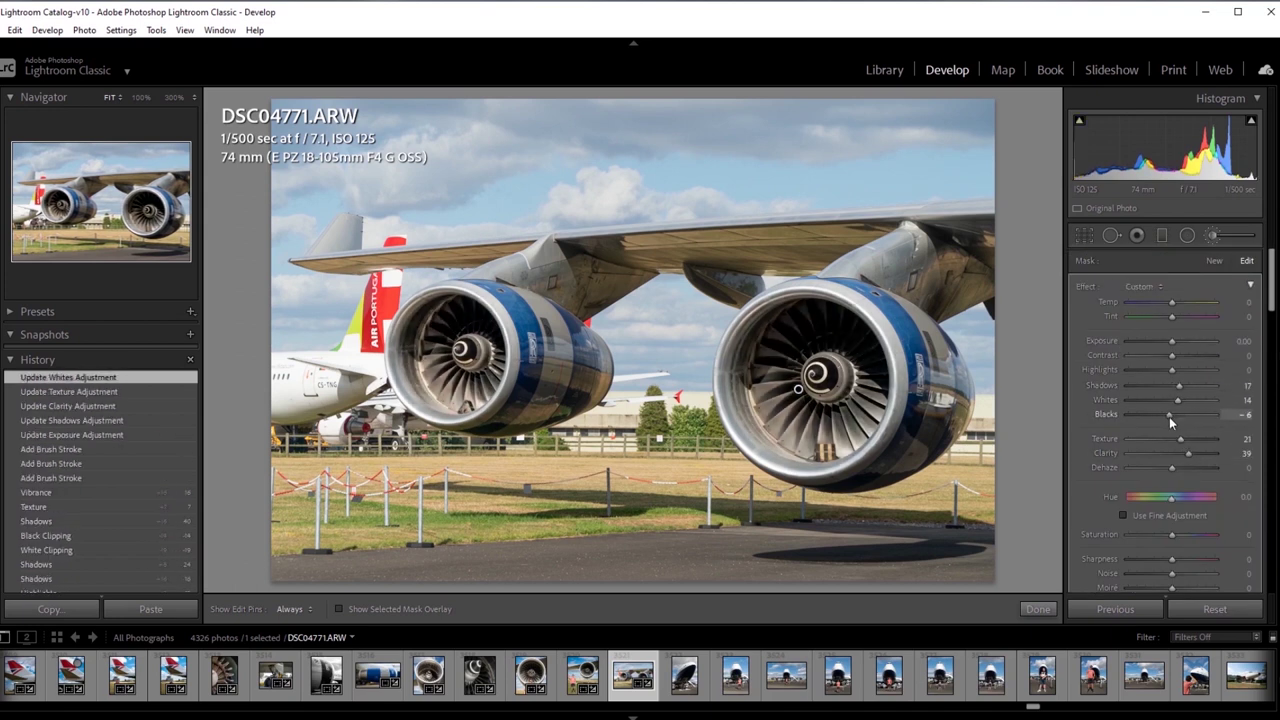
click(1181, 385)
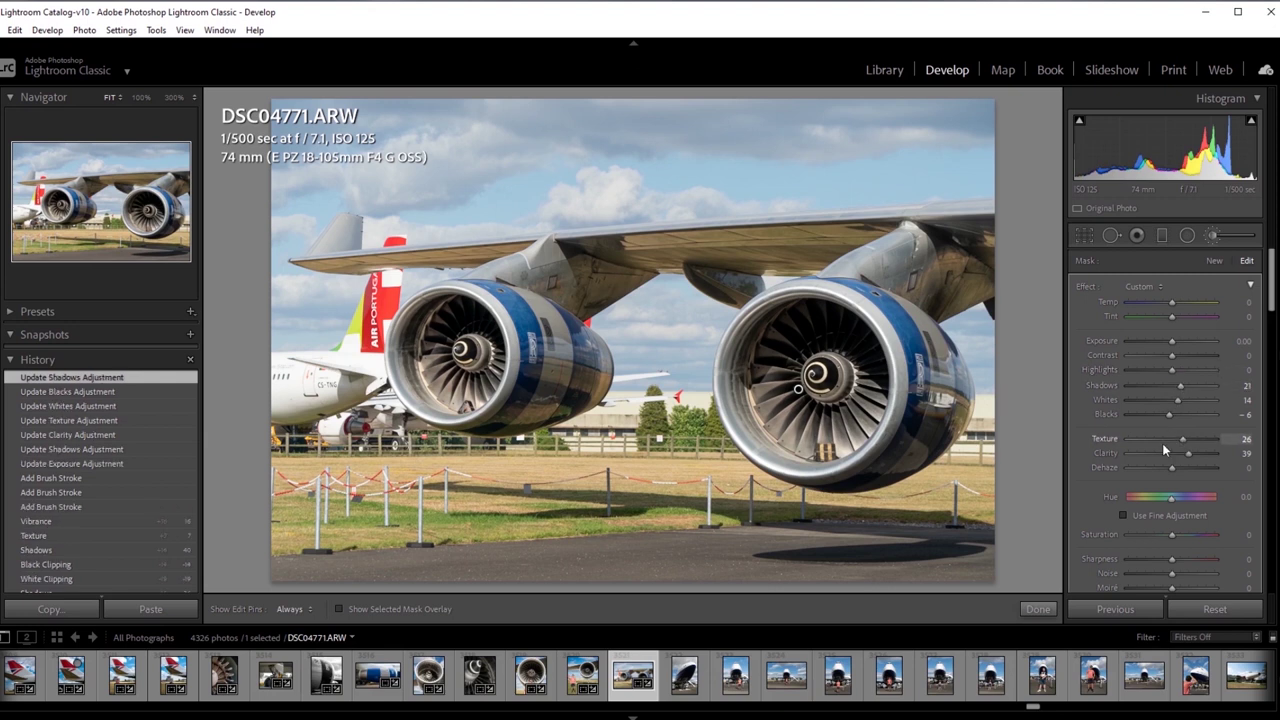
click(1162, 535)
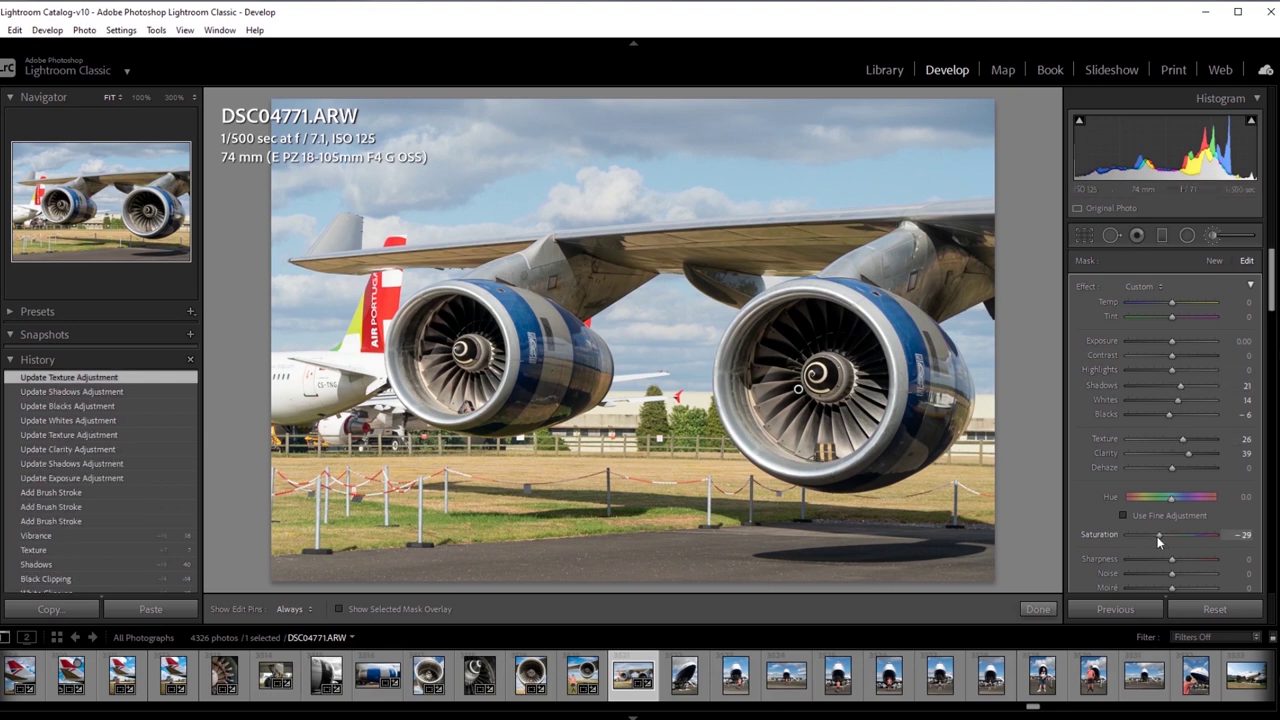
click(880, 429)
drag(880, 429, 1013, 573)
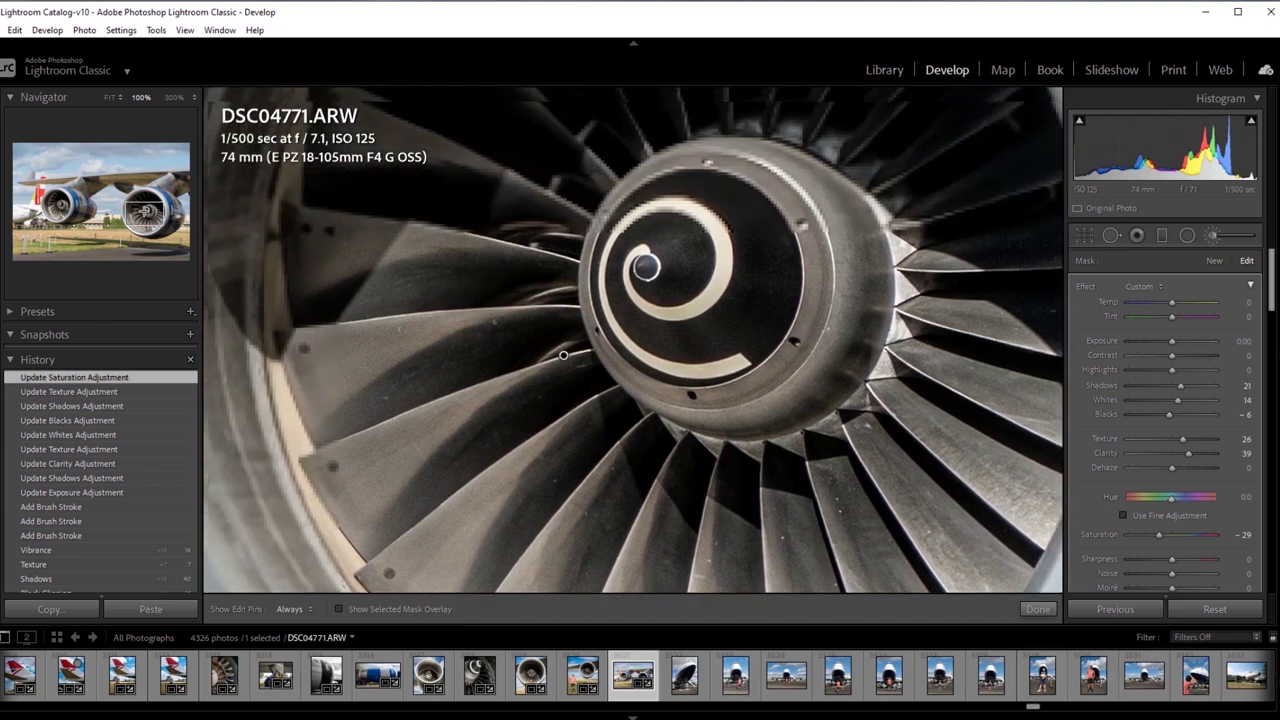
drag(563, 355, 583, 555)
key(z)
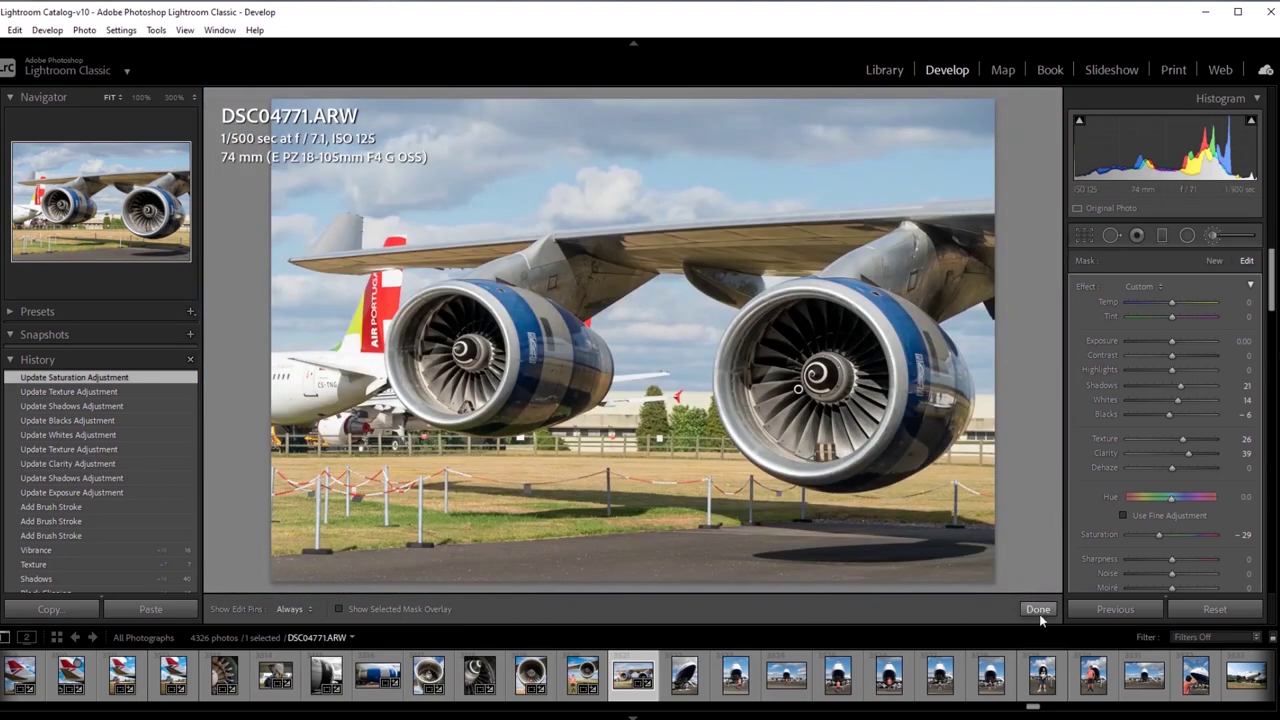
click(1038, 609)
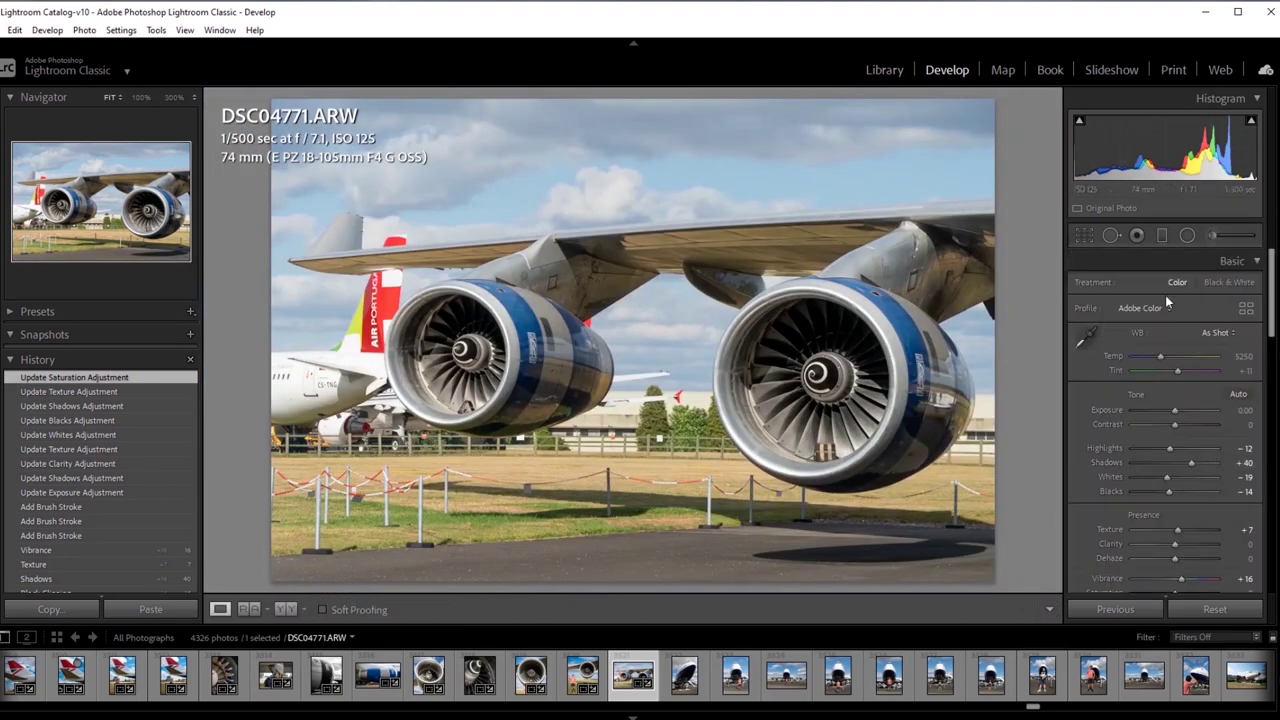
Step: Try a global Dehaze adjustment and reset it to 0
drag(1186, 559, 1192, 559)
double_click(1112, 561)
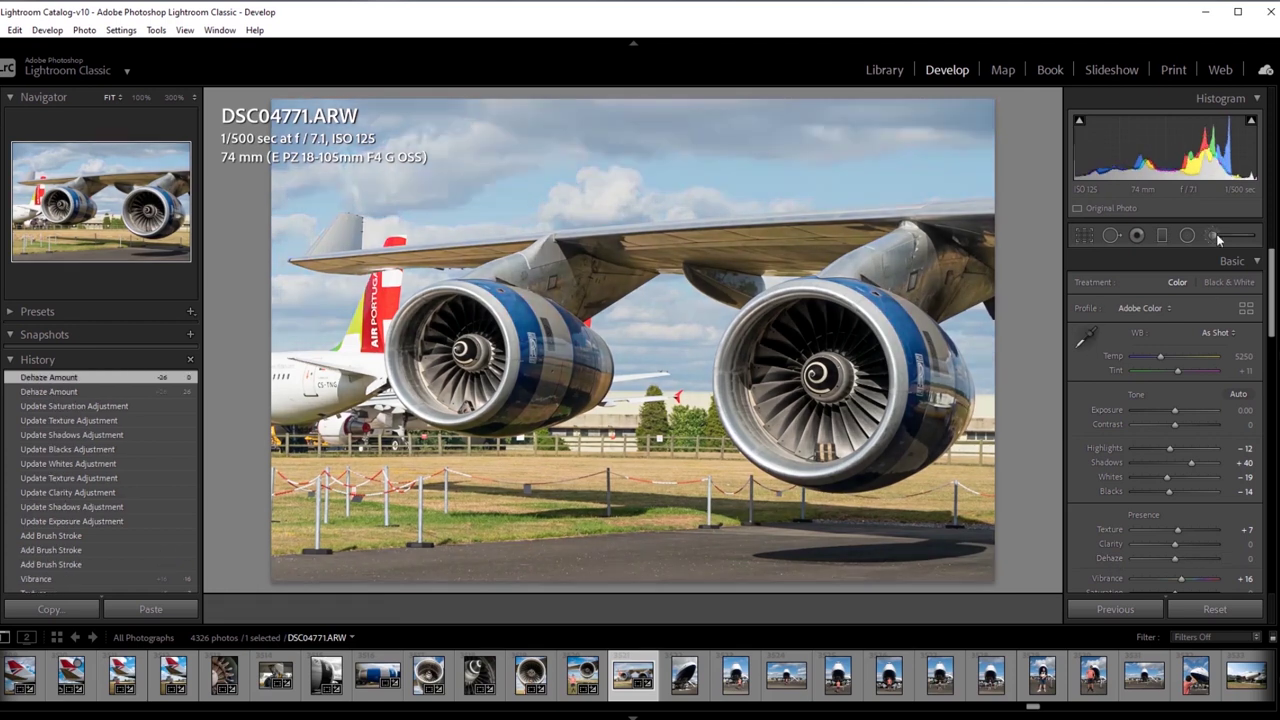
Step: Start a new adjustment brush mask with its overlay shown, paint across the upper sky, and turn on Auto Mask
click(1218, 237)
key(o)
mouse_move(520, 105)
mouse_down()
mouse_move(999, 112)
mouse_move(604, 154)
mouse_move(883, 150)
mouse_move(948, 113)
mouse_move(502, 163)
mouse_move(309, 94)
mouse_move(300, 128)
mouse_up()
click(1115, 516)
Step: Set the brush feather to 27 and paint the sky around the grey winglet above the wing
click(27, 175)
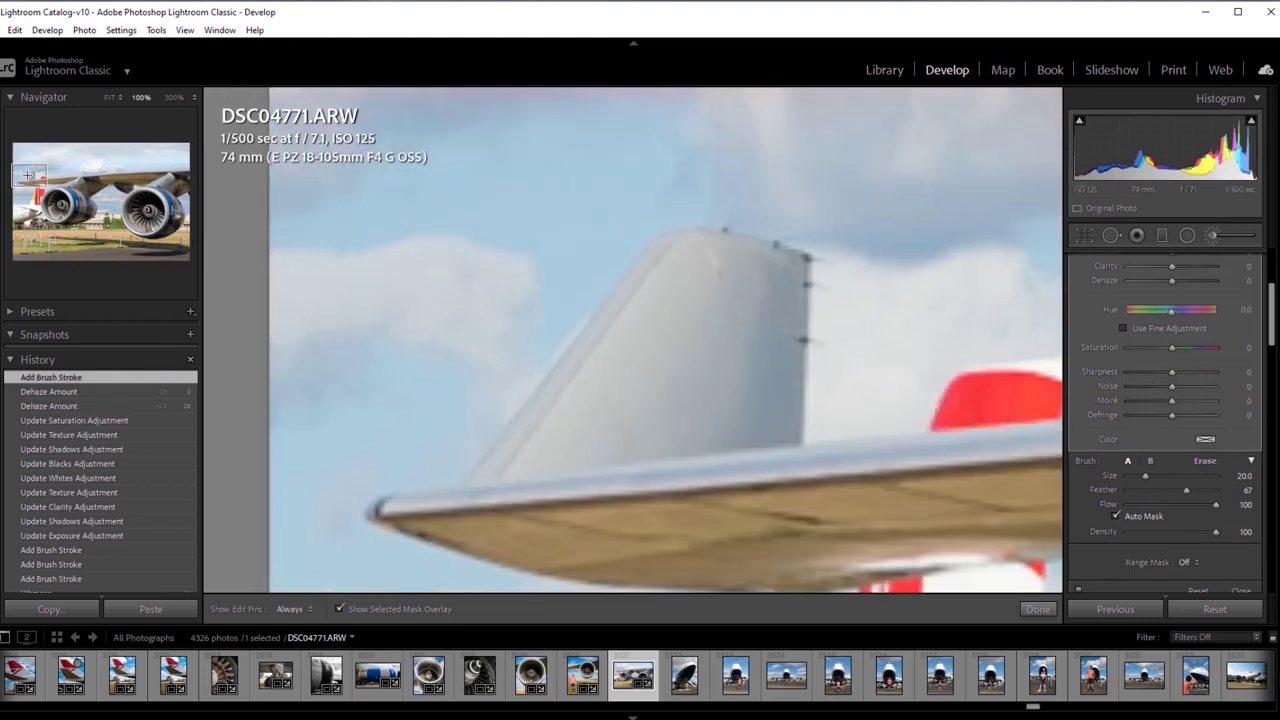
click(195, 97)
click(160, 187)
key(h)
scroll(528, 184, down, 1)
mouse_move(527, 184)
mouse_down()
mouse_move(520, 340)
mouse_move(590, 280)
mouse_move(600, 229)
mouse_move(812, 300)
mouse_up()
key(h)
drag(1186, 490, 1151, 490)
drag(512, 384, 549, 350)
mouse_move(628, 265)
mouse_down()
mouse_move(686, 257)
mouse_move(758, 277)
mouse_move(758, 304)
mouse_move(790, 318)
mouse_move(894, 315)
mouse_move(812, 270)
mouse_up()
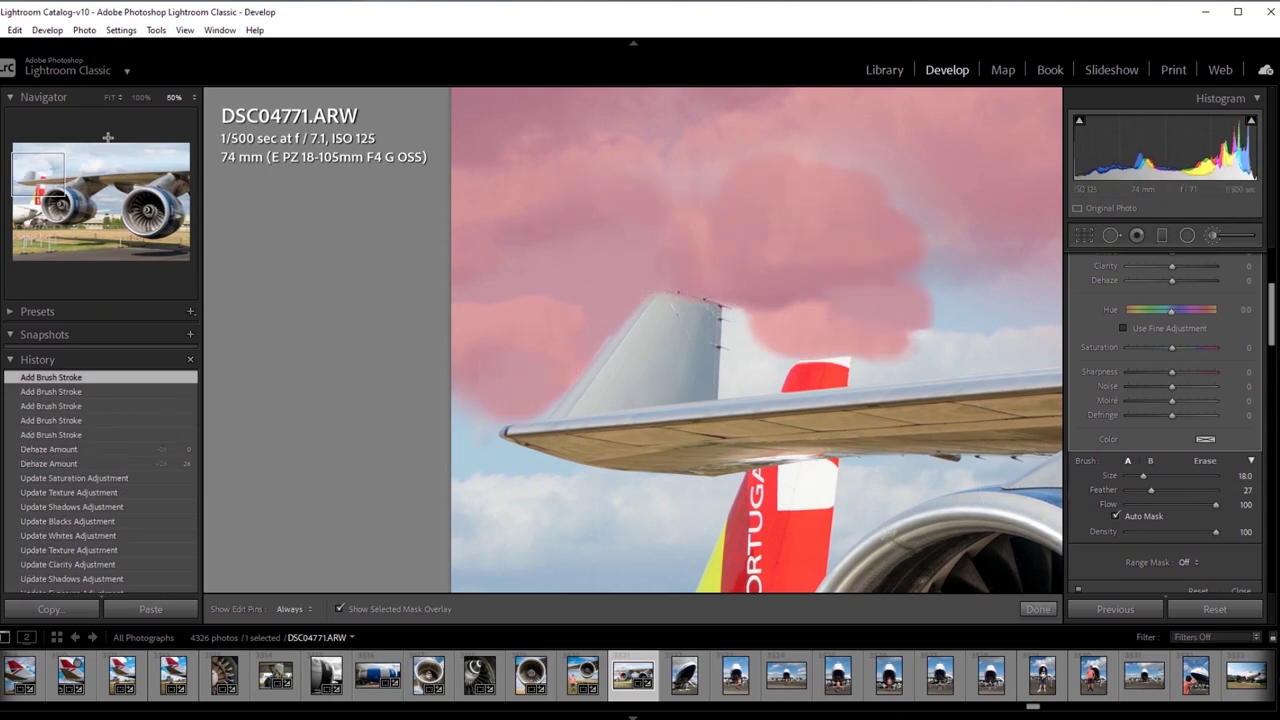
Step: Extend the sky mask across the clouds above the wing, turning Auto Mask off for the open areas
click(111, 98)
scroll(392, 164, up, 3)
drag(461, 190, 518, 182)
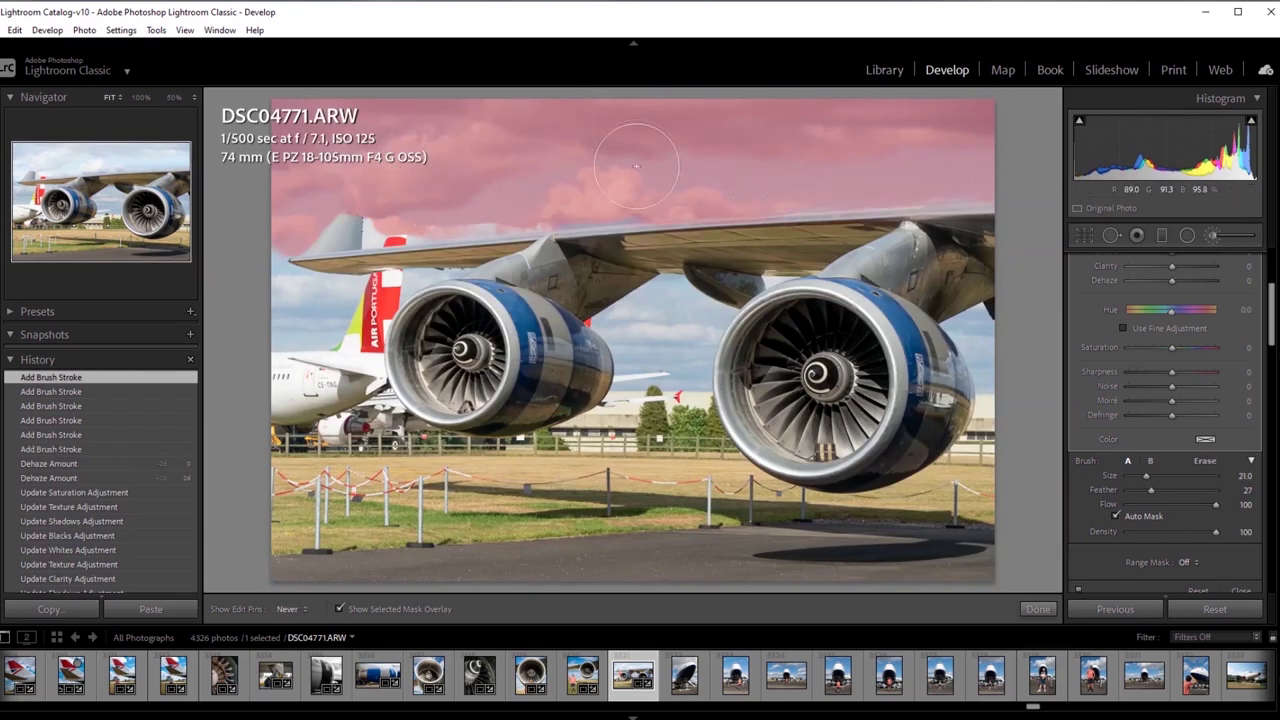
drag(494, 186, 497, 186)
click(1116, 516)
mouse_move(438, 220)
mouse_down()
mouse_move(537, 193)
mouse_move(530, 204)
mouse_up()
Step: Paint the sky beside the red-and-green tail below the wingtip, with Auto Mask turned back on
scroll(389, 215, down, 10)
mouse_move(264, 247)
mouse_down()
mouse_move(323, 313)
mouse_move(308, 328)
mouse_move(265, 329)
mouse_move(344, 298)
mouse_up()
click(1116, 517)
scroll(344, 296, down, 2)
click(352, 283)
click(354, 281)
Step: Fill in the sky mask between the wingtip's underside and the leading edge of the Air Portugal tail
click(141, 97)
click(36, 190)
click(506, 478)
scroll(503, 478, up, 5)
click(464, 545)
scroll(556, 347, down, 3)
key(h)
scroll(619, 295, down, 1)
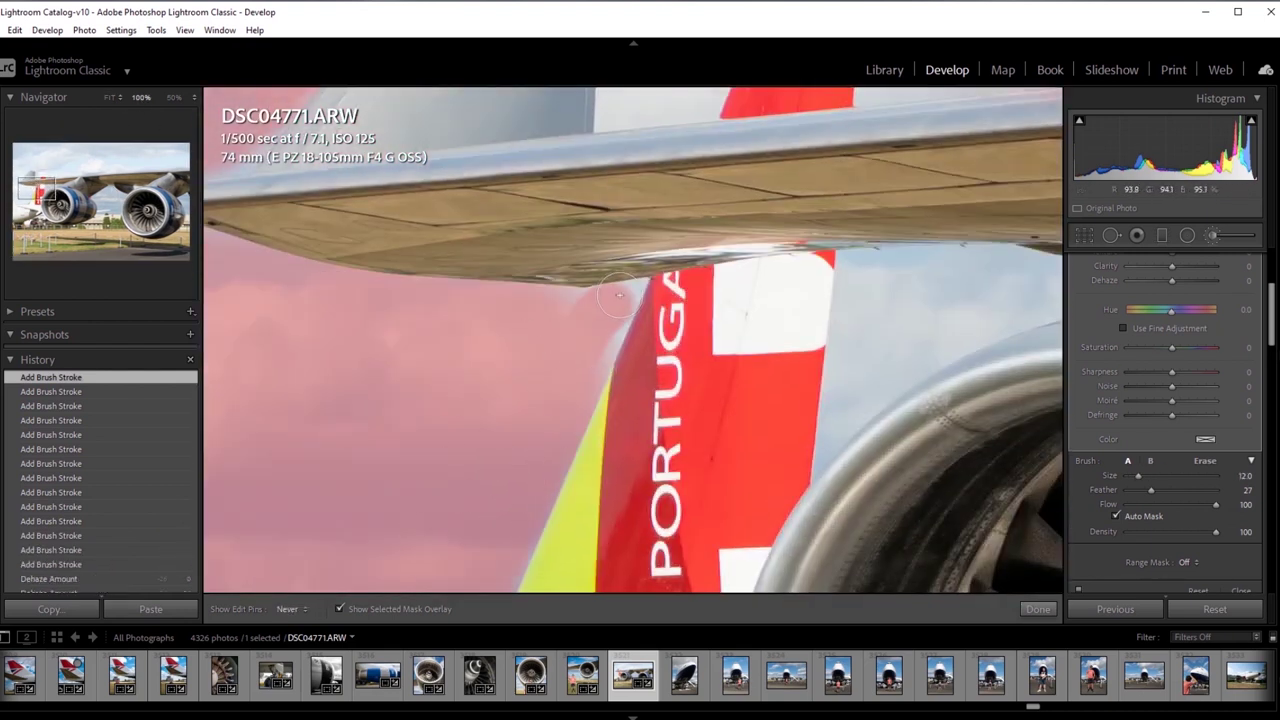
click(636, 314)
Step: Fill the remaining sky gaps around the grey winglet and erase the mask spill from the wingtip
drag(34, 188, 31, 177)
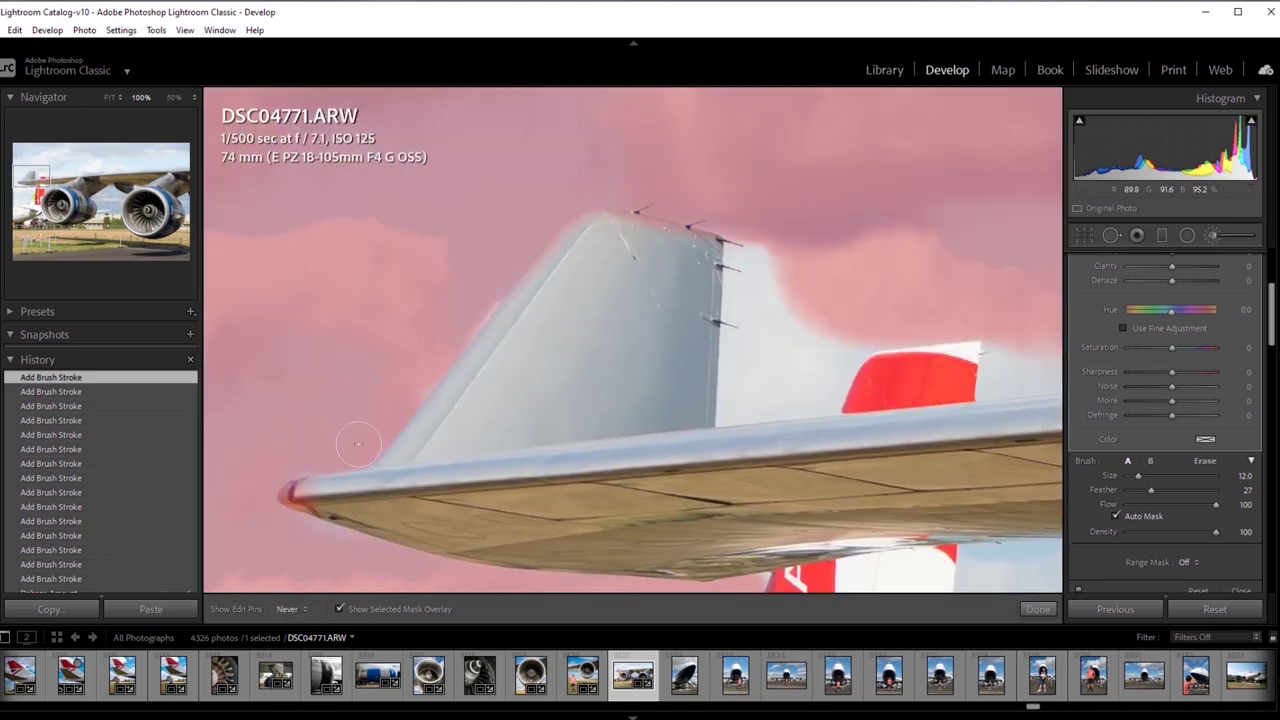
drag(410, 382, 450, 320)
mouse_move(760, 243)
mouse_down()
mouse_move(734, 399)
mouse_move(817, 394)
mouse_move(827, 345)
mouse_move(850, 328)
mouse_move(788, 360)
mouse_move(770, 275)
mouse_move(785, 272)
mouse_move(763, 257)
mouse_move(958, 319)
mouse_move(888, 334)
mouse_up()
scroll(721, 417, down, 5)
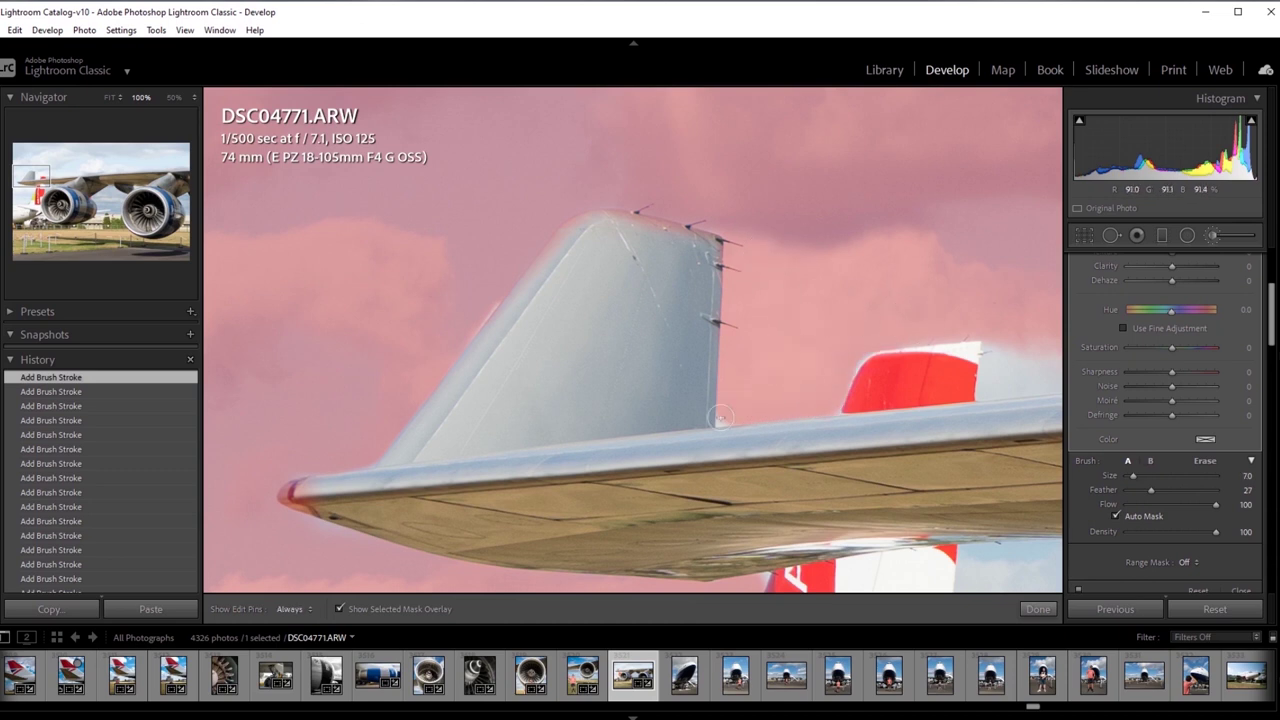
key(alt)
key(h)
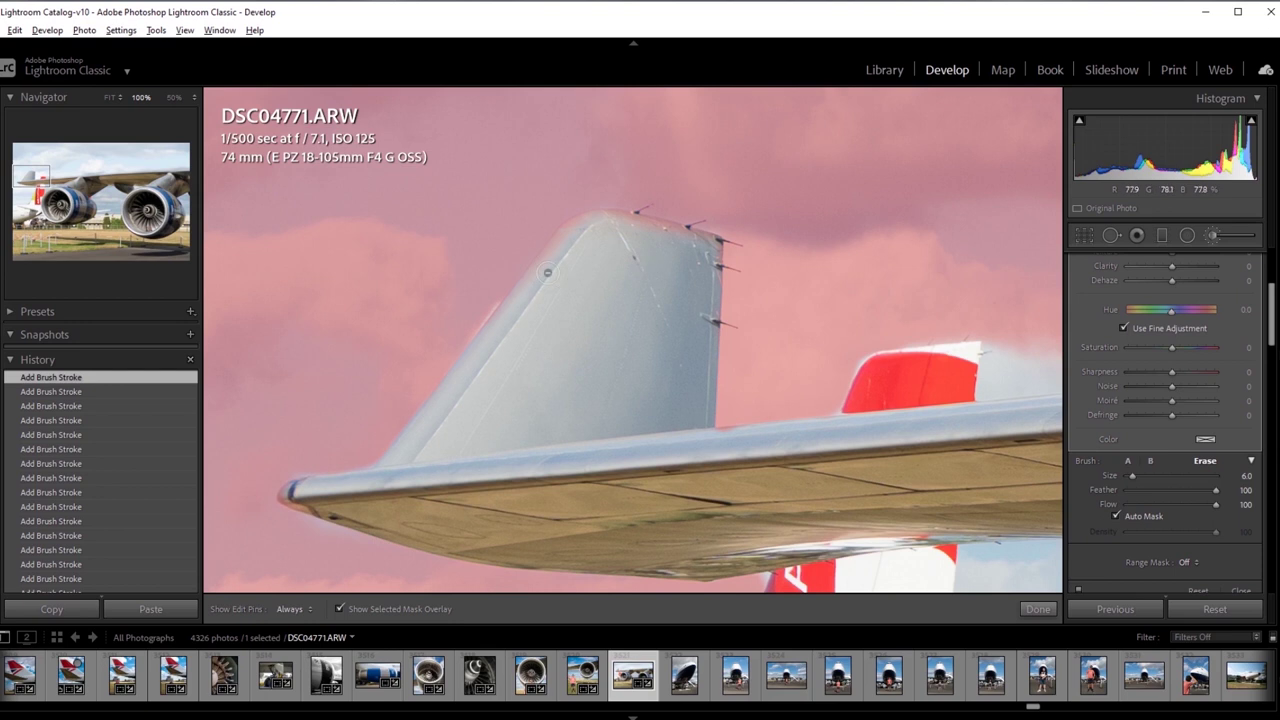
drag(292, 499, 303, 496)
Step: Paint the sky along the wing's upper edge from the red tail tip towards the wing root
drag(1044, 371, 424, 426)
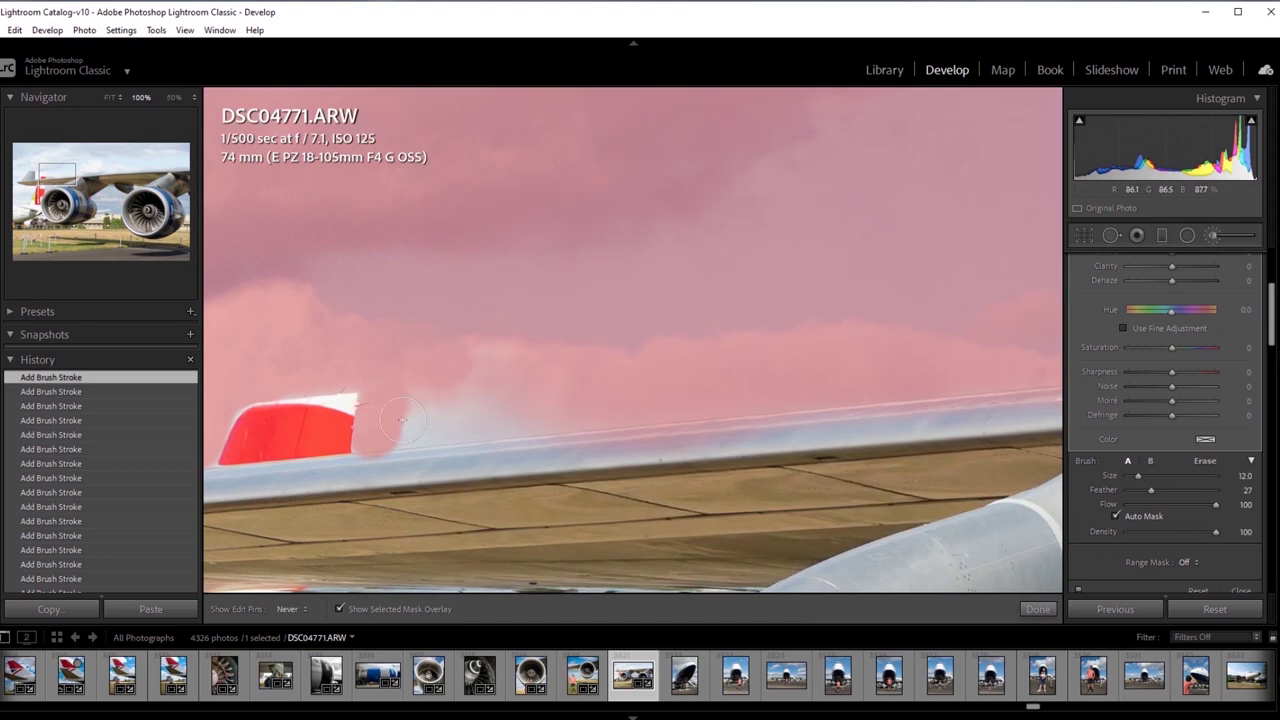
key(alt)
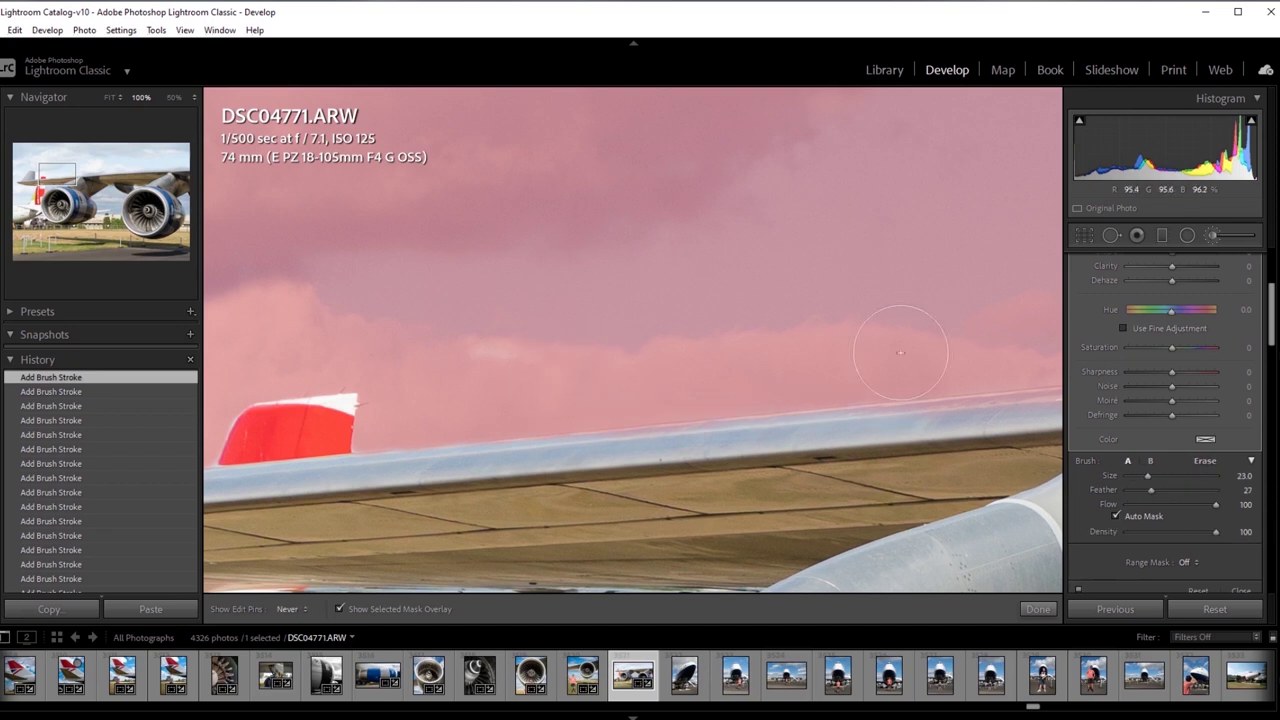
drag(940, 308, 260, 345)
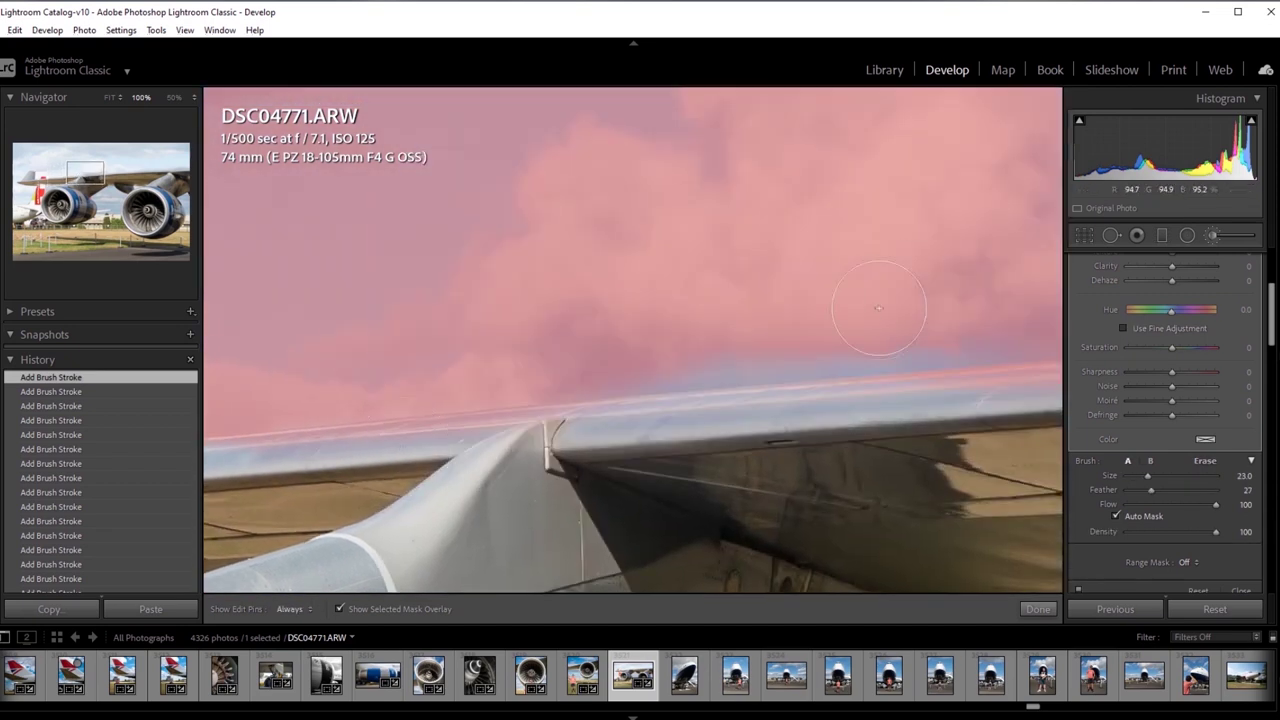
mouse_move(958, 312)
mouse_down()
mouse_move(943, 303)
mouse_move(600, 349)
mouse_move(986, 303)
mouse_up()
mouse_move(380, 444)
mouse_down()
mouse_move(1034, 389)
mouse_move(926, 386)
mouse_move(528, 431)
mouse_up()
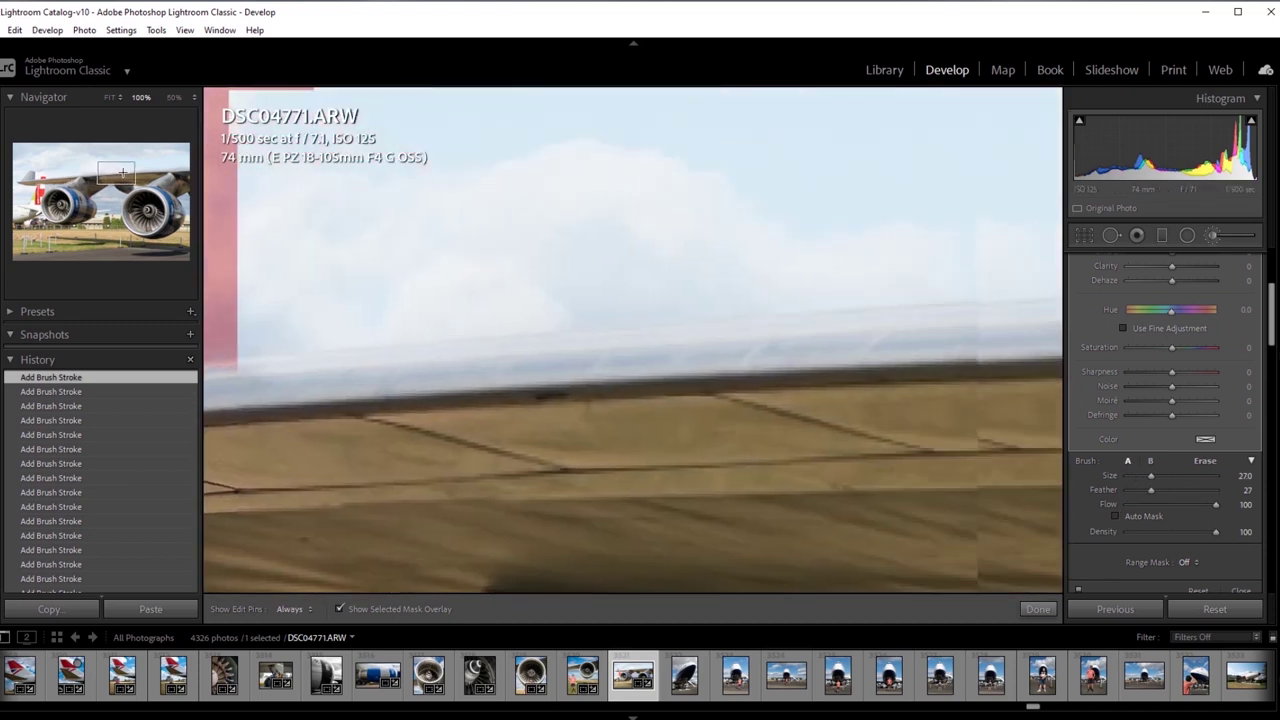
mouse_move(488, 368)
mouse_down()
mouse_move(925, 345)
mouse_move(1061, 322)
mouse_move(470, 367)
mouse_up()
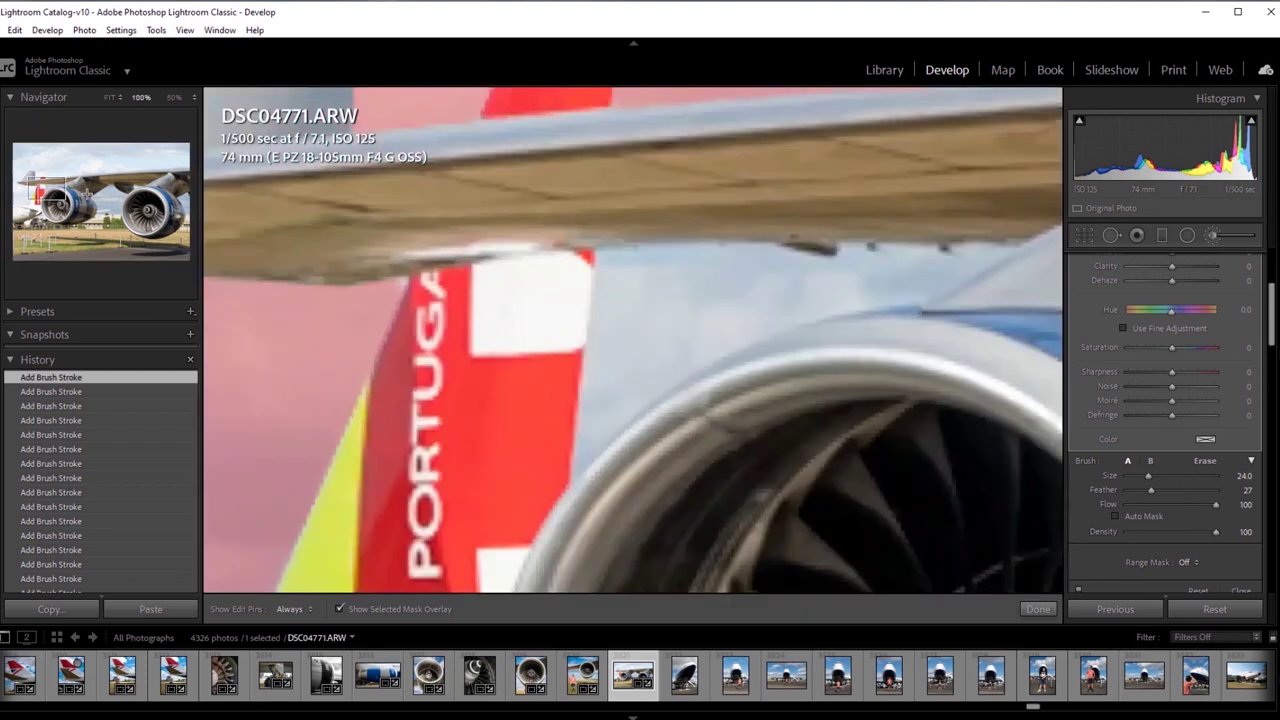
Step: Paint the sky between the tail, the wing's underside and the left engine, and clean the mask edge with the eraser
mouse_move(638, 297)
mouse_down()
mouse_move(660, 271)
mouse_move(831, 289)
mouse_move(878, 276)
mouse_move(810, 270)
mouse_up()
key(h)
mouse_move(755, 305)
mouse_down()
mouse_move(628, 289)
mouse_move(605, 405)
mouse_move(749, 299)
mouse_up()
key(alt)
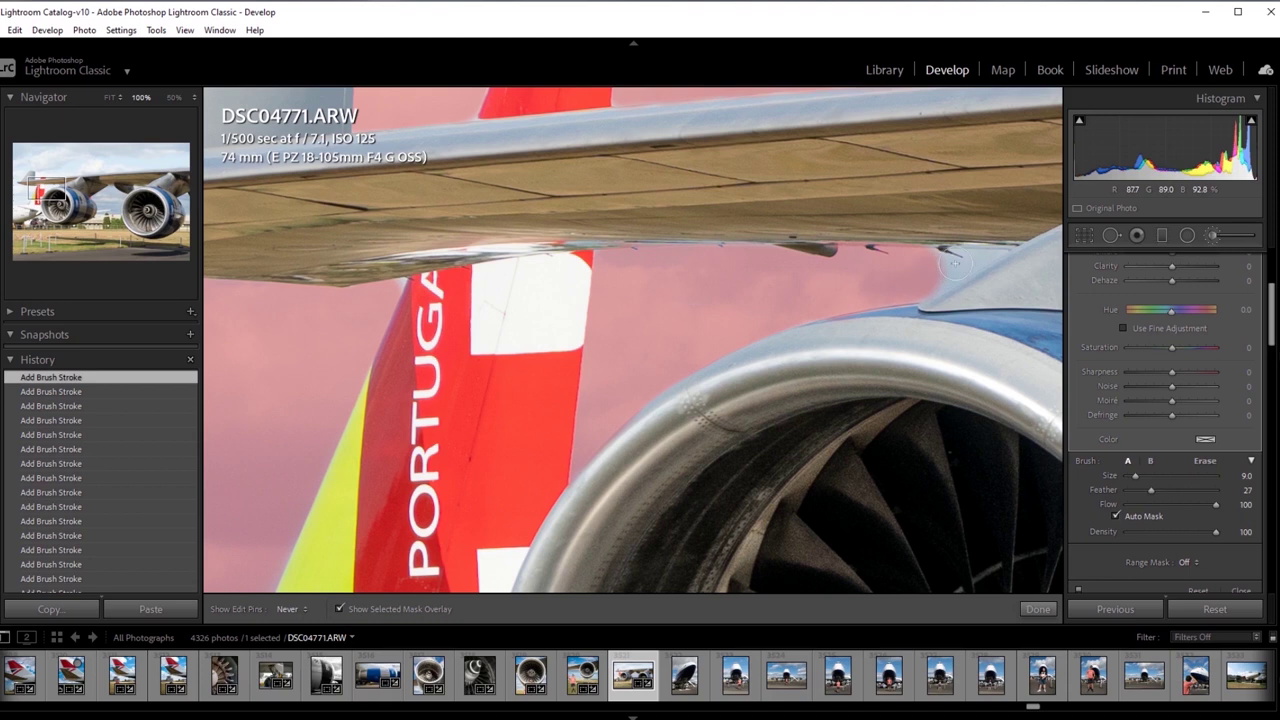
drag(956, 264, 1006, 252)
key(alt)
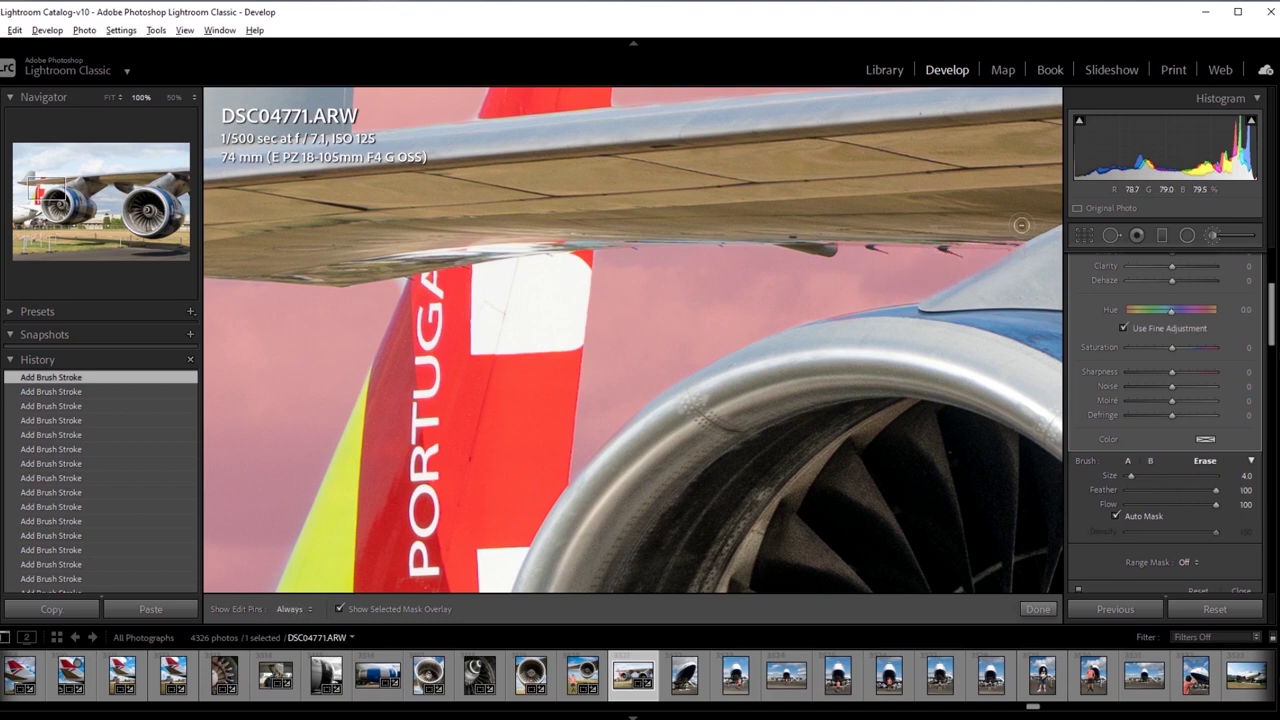
Step: Paint the open sky between the two engines below the wing with a larger Auto Mask brush
click(52, 196)
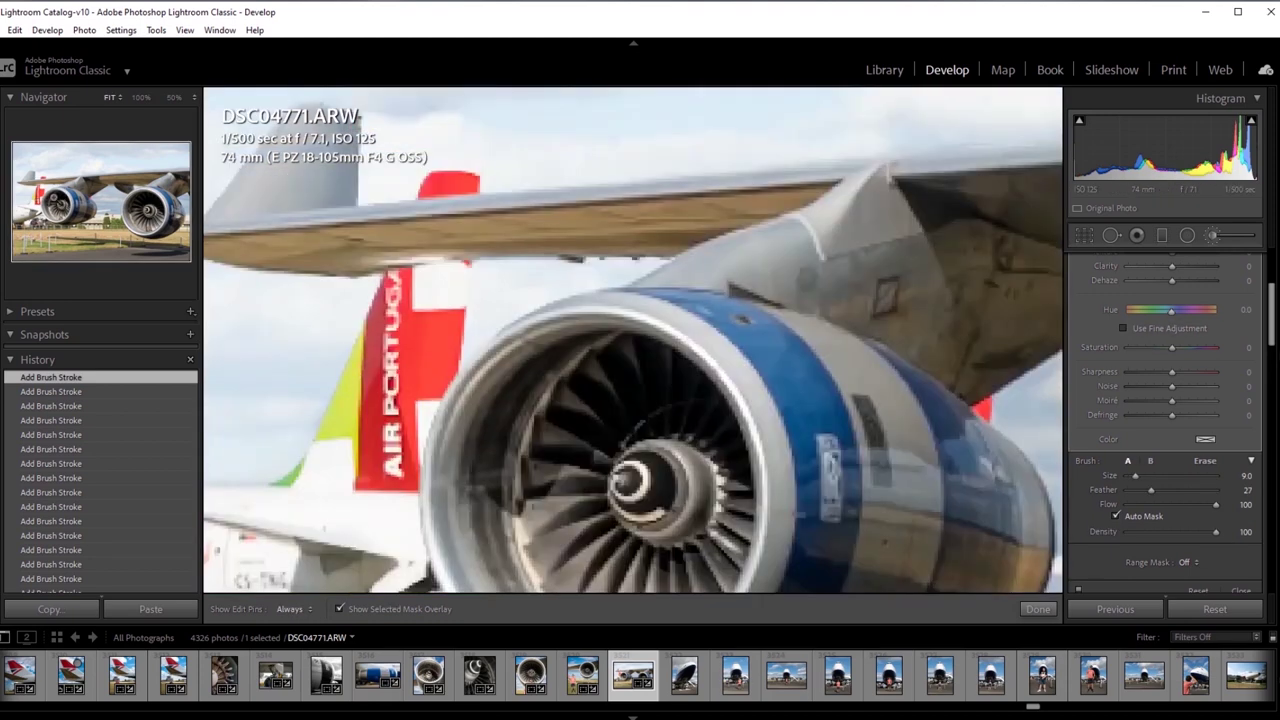
click(105, 196)
click(104, 195)
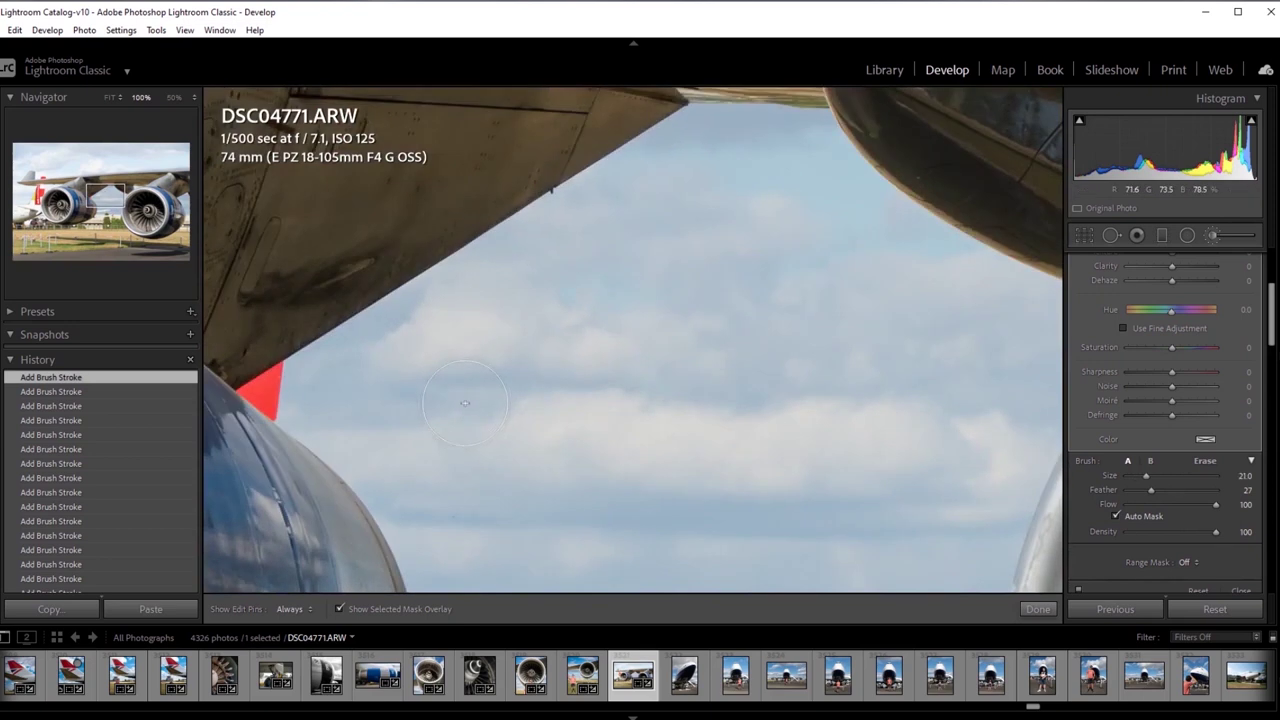
mouse_move(382, 390)
mouse_down()
mouse_move(340, 385)
mouse_move(594, 246)
mouse_move(668, 158)
mouse_move(871, 233)
mouse_move(990, 320)
mouse_move(400, 395)
mouse_move(390, 460)
mouse_move(694, 398)
mouse_move(870, 485)
mouse_move(990, 455)
mouse_up()
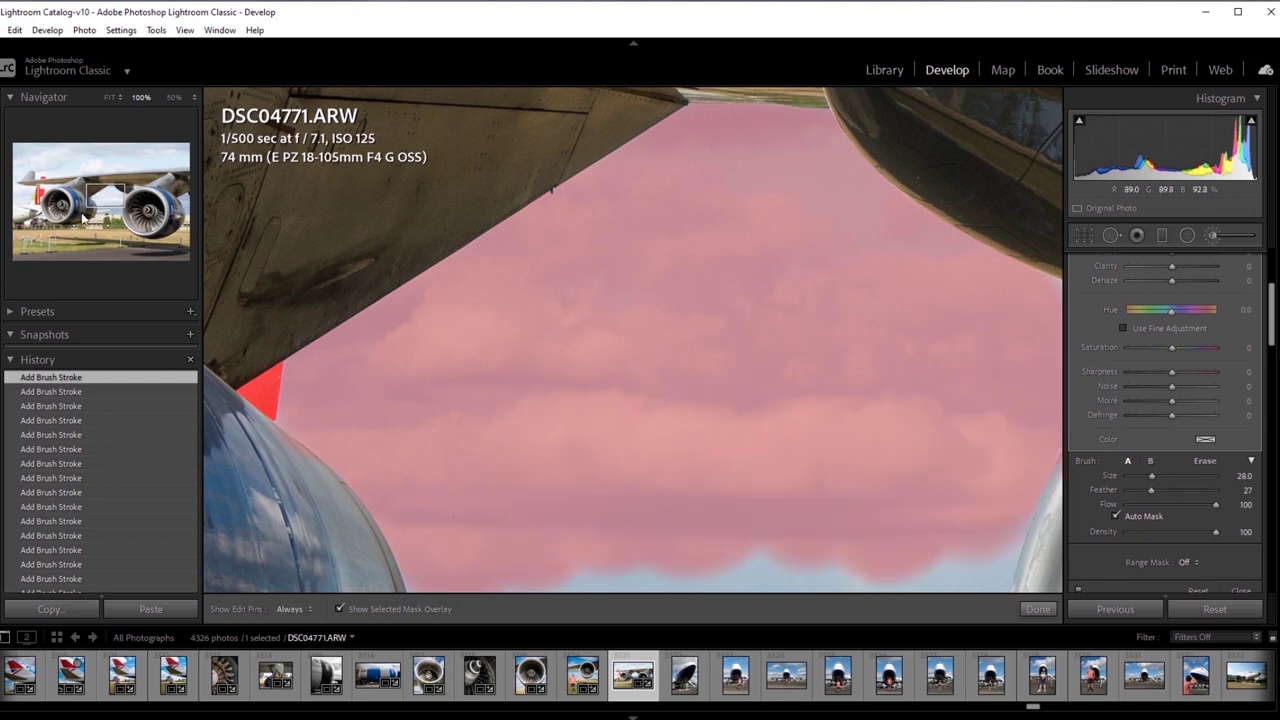
Step: Fill the sky mask along the right engine's left rim up to the pylon fairing
click(107, 201)
key(z)
scroll(511, 346, down, 1)
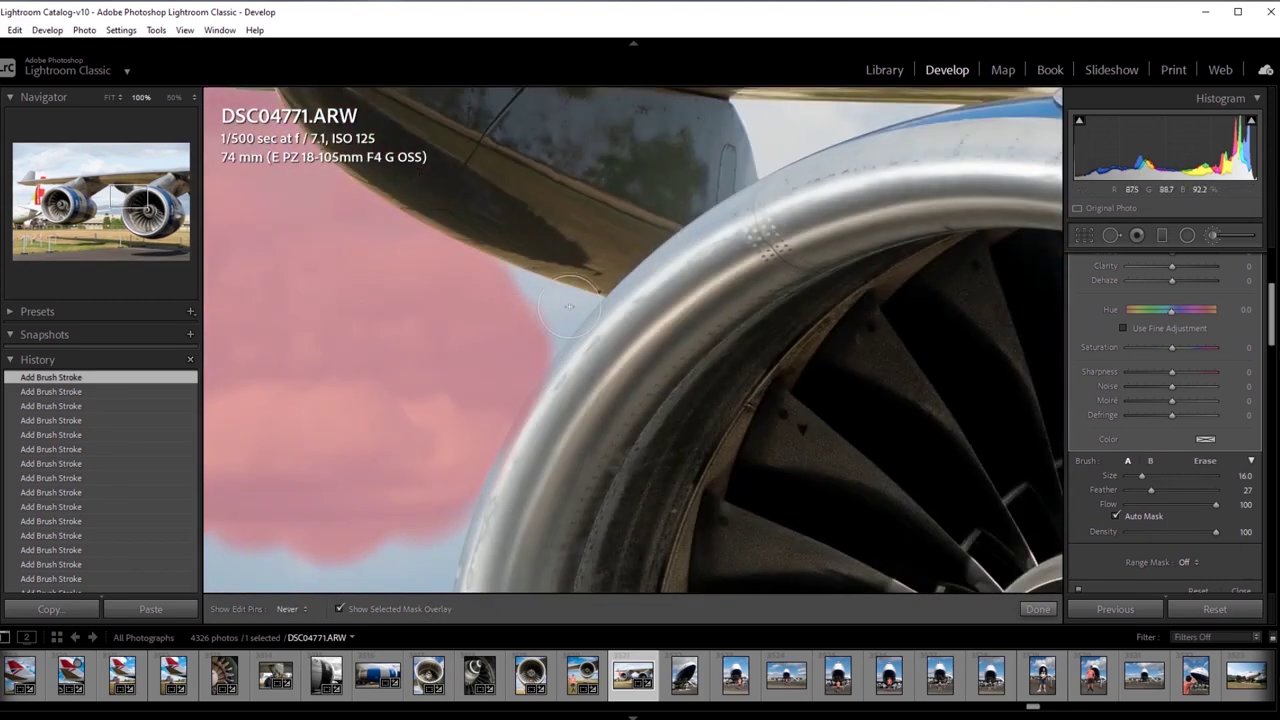
drag(569, 306, 585, 298)
drag(515, 450, 540, 400)
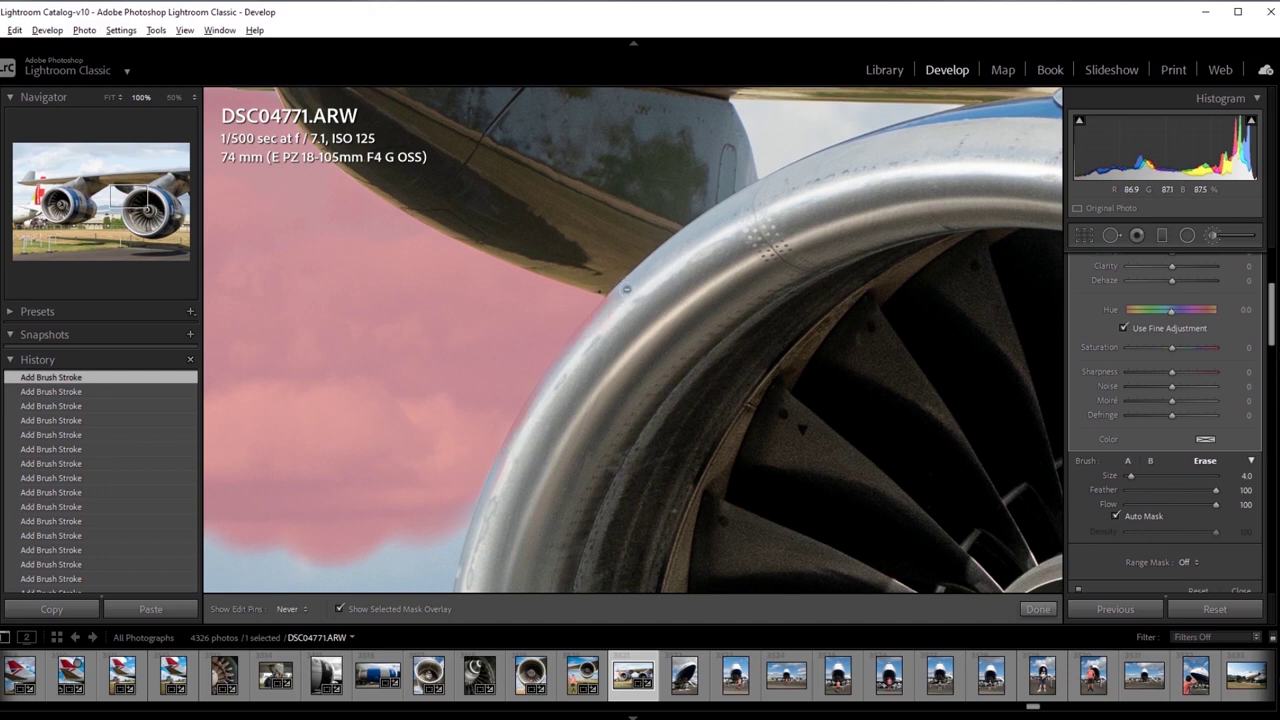
click(125, 195)
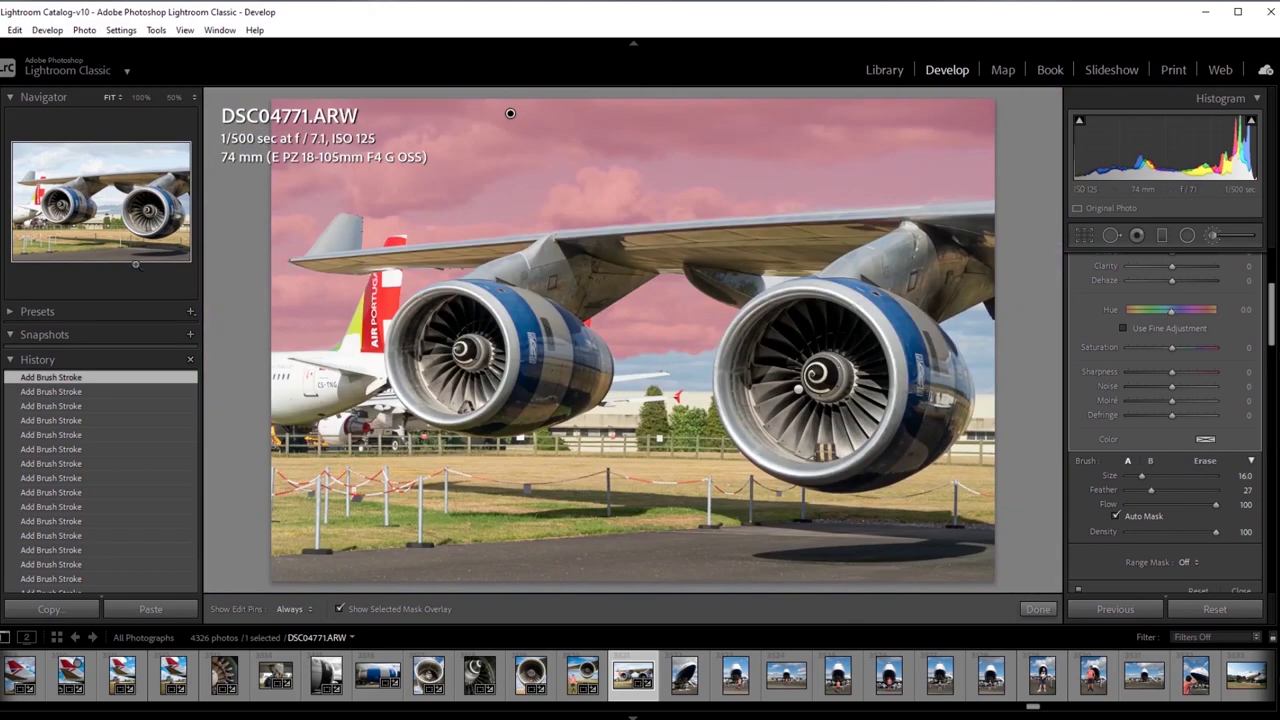
Step: Extend the sky mask down to the white background aircraft wing beside the left engine, and switch to erasing on the wing
click(101, 211)
key(h)
mouse_move(821, 189)
mouse_down()
mouse_move(569, 215)
mouse_move(519, 192)
mouse_move(539, 270)
mouse_move(843, 261)
mouse_move(915, 292)
mouse_move(991, 213)
mouse_move(1022, 212)
mouse_move(597, 240)
mouse_up()
key(bracketleft)
key(bracketleft)
key(alt)
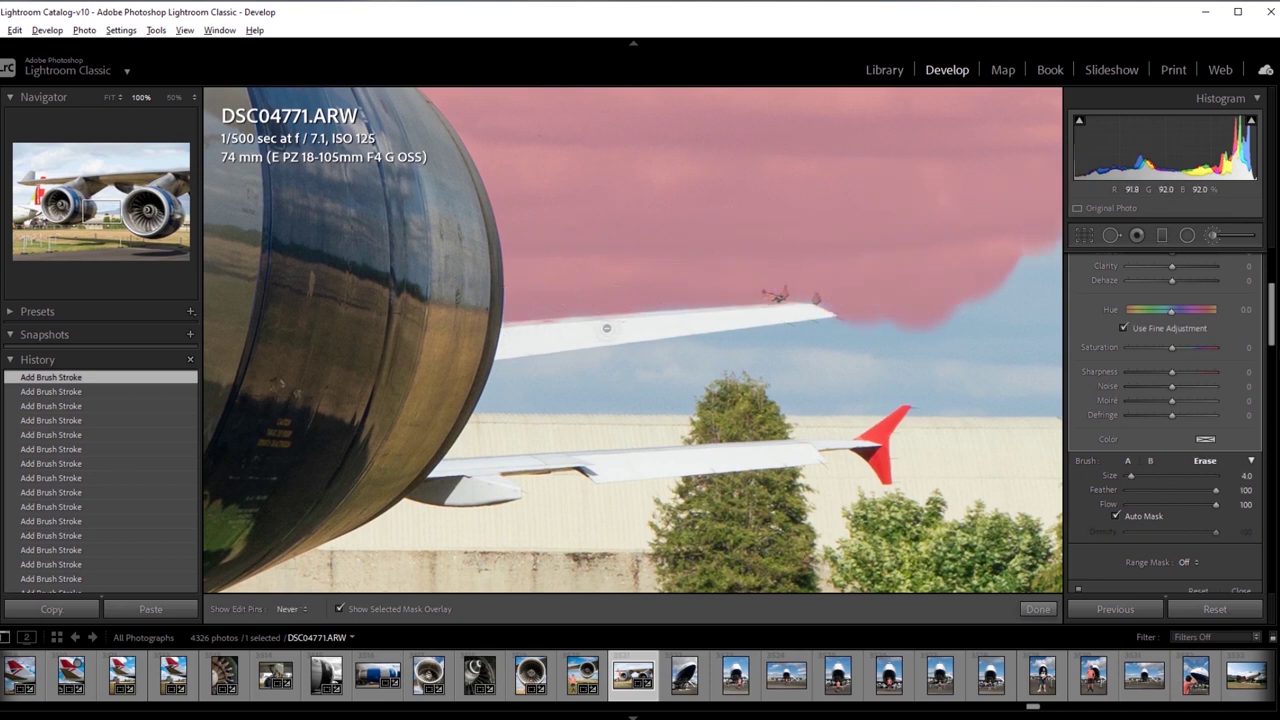
Step: Paint the sky below the white background wing, down to the building roof and across to the right engine
key(h)
mouse_move(611, 376)
mouse_down()
mouse_move(889, 338)
mouse_move(692, 364)
mouse_move(658, 383)
mouse_move(508, 390)
mouse_move(570, 393)
mouse_up()
key(bracketleft)
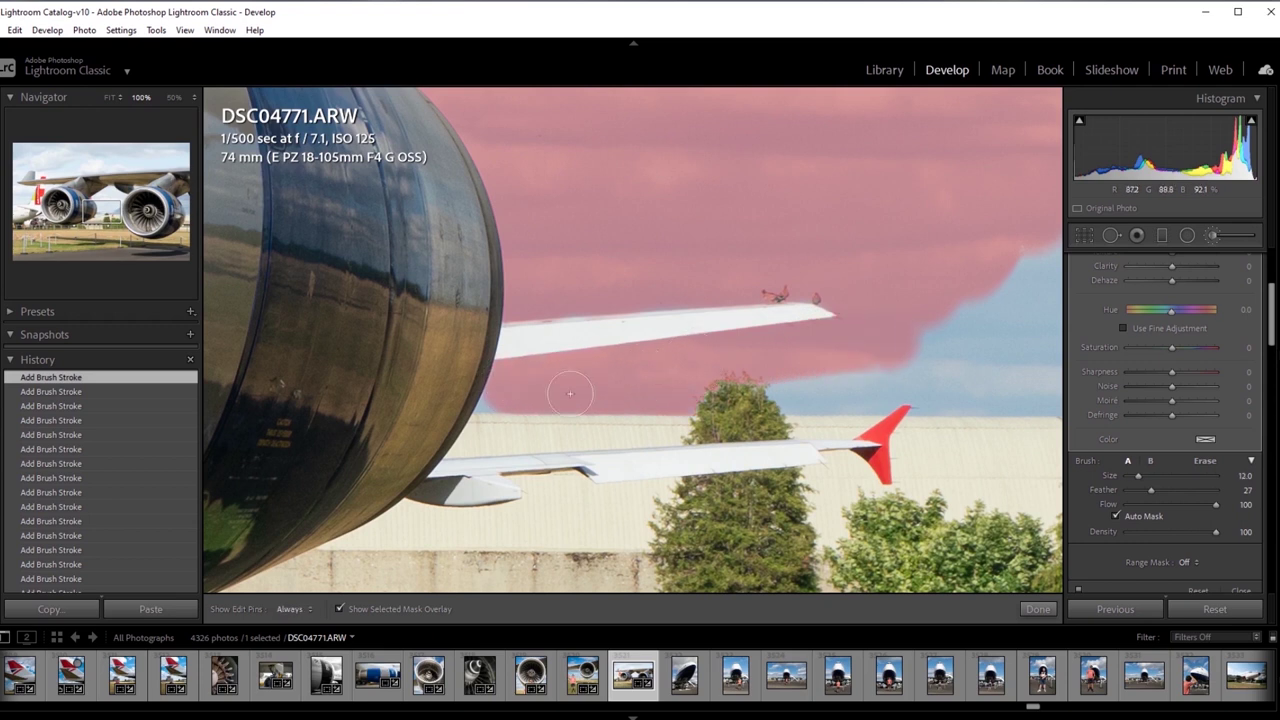
mouse_move(803, 371)
mouse_down()
mouse_move(491, 423)
mouse_move(483, 447)
mouse_move(682, 447)
mouse_up()
mouse_move(518, 427)
mouse_down()
mouse_move(667, 417)
mouse_move(695, 279)
mouse_move(718, 390)
mouse_move(760, 190)
mouse_move(712, 437)
mouse_up()
scroll(666, 406, up, 3)
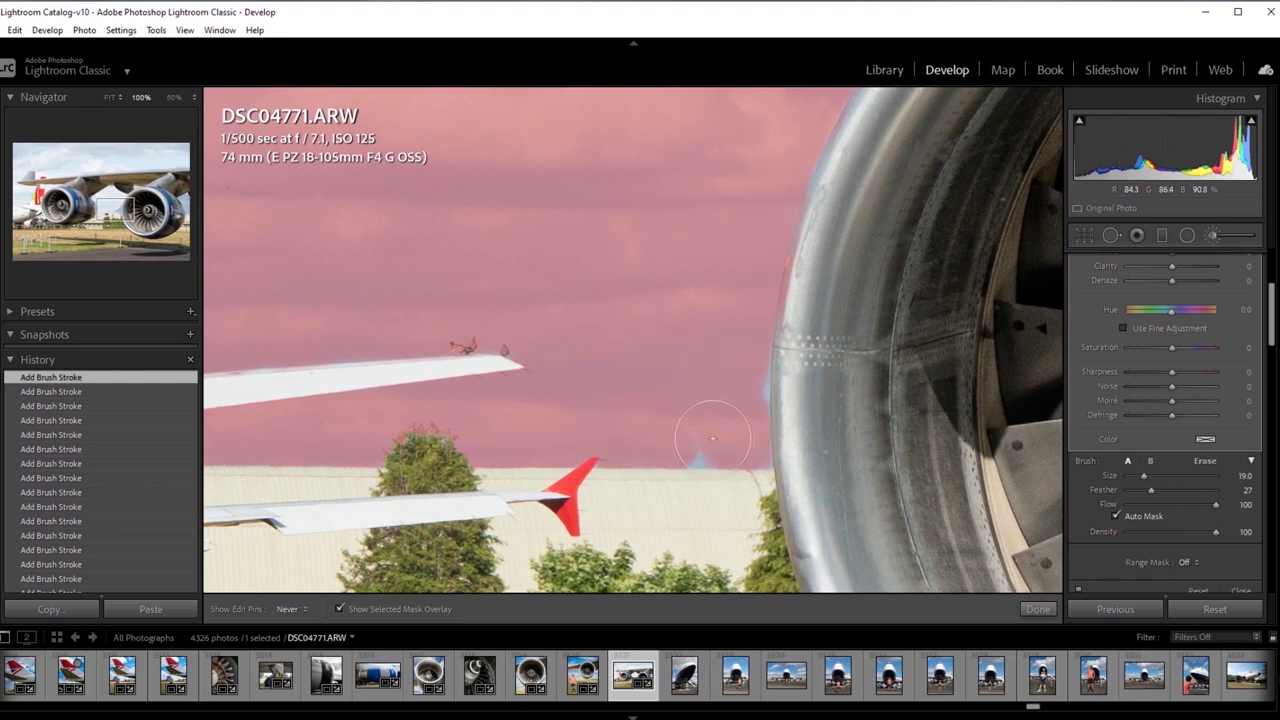
Step: Clean up the sky mask along the right engine's rim and the building roof with a size 4 eraser
key(alt)
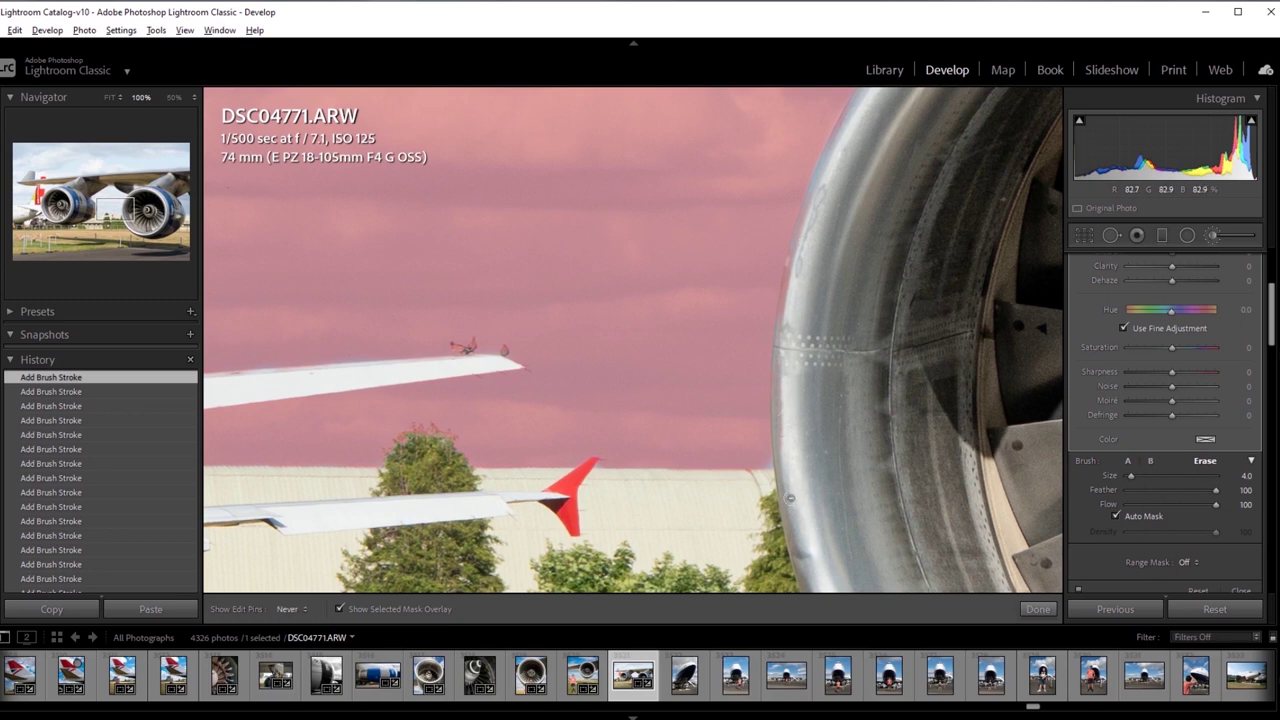
click(149, 229)
click(124, 209)
key(alt)
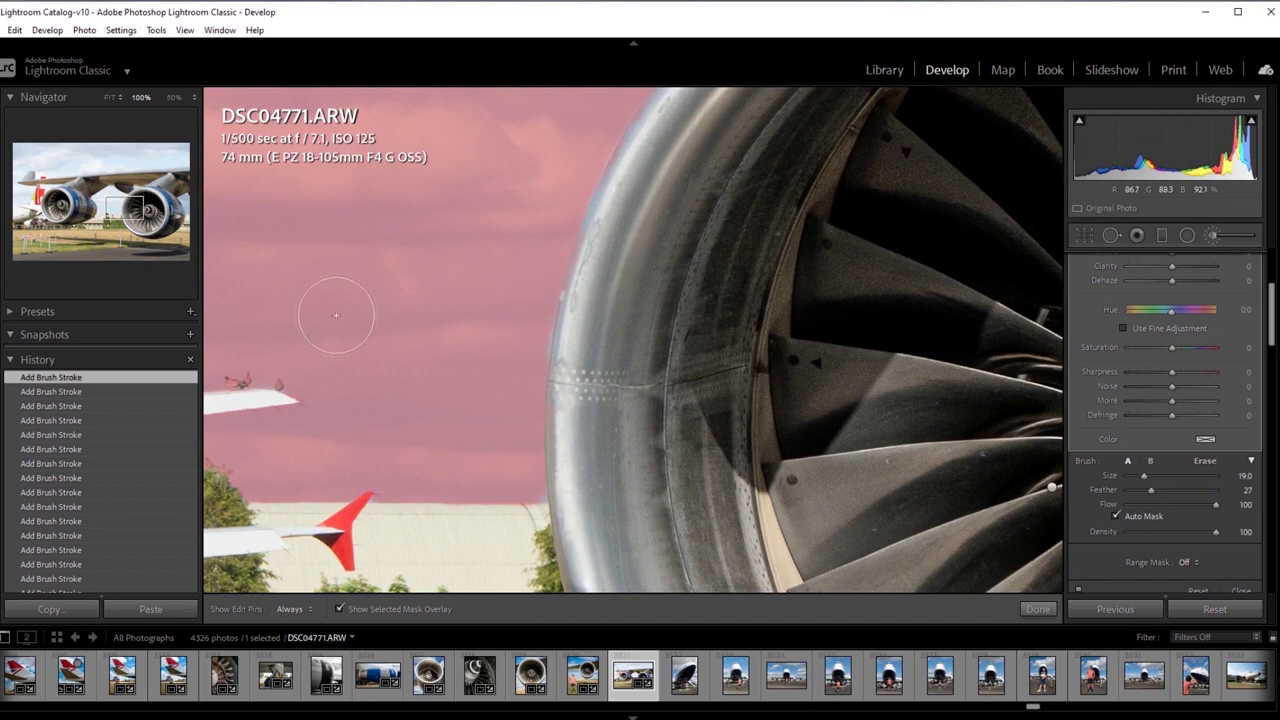
Step: Paint the small sky gap between the pylon fairing and the top of the right engine
click(124, 219)
click(140, 189)
scroll(515, 312, down, 3)
mouse_move(515, 312)
mouse_down()
mouse_move(519, 278)
mouse_move(629, 288)
mouse_move(508, 332)
mouse_up()
drag(635, 285, 689, 277)
key(alt)
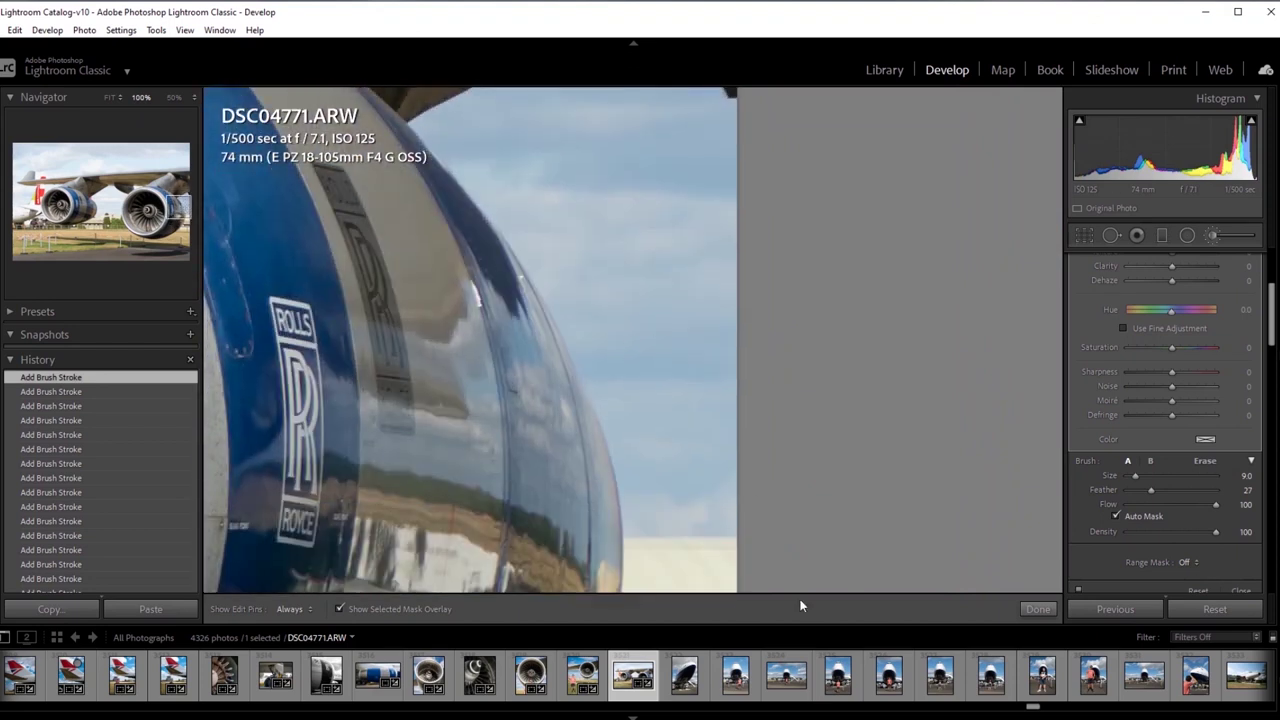
Step: Paint the sky between the right engine's cowling, the wing's underside and the photo's right edge
key(h)
mouse_move(755, 479)
mouse_down()
mouse_move(658, 484)
mouse_move(651, 417)
mouse_move(568, 232)
mouse_move(718, 430)
mouse_move(685, 187)
mouse_move(670, 485)
mouse_up()
key(alt)
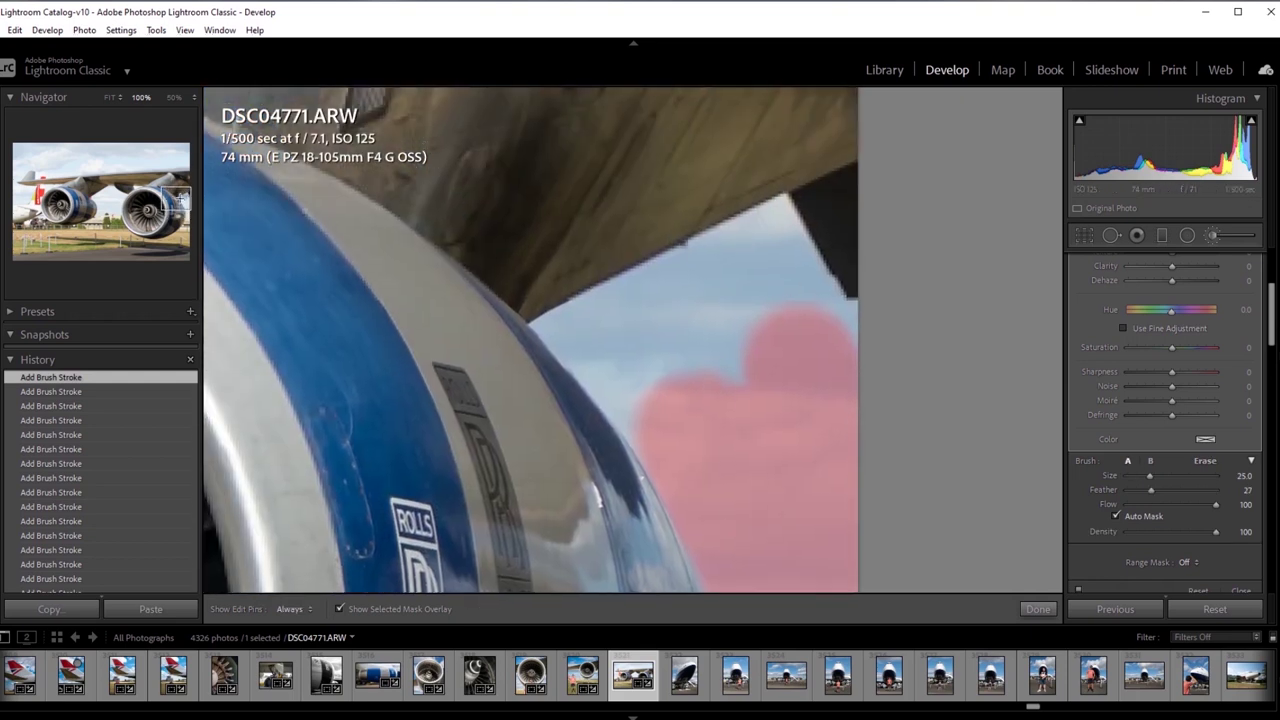
mouse_move(740, 390)
mouse_down()
mouse_move(700, 320)
mouse_move(771, 300)
mouse_move(780, 236)
mouse_move(586, 326)
mouse_move(603, 334)
mouse_move(566, 340)
mouse_up()
key(alt)
scroll(603, 470, up, 3)
drag(619, 487, 572, 402)
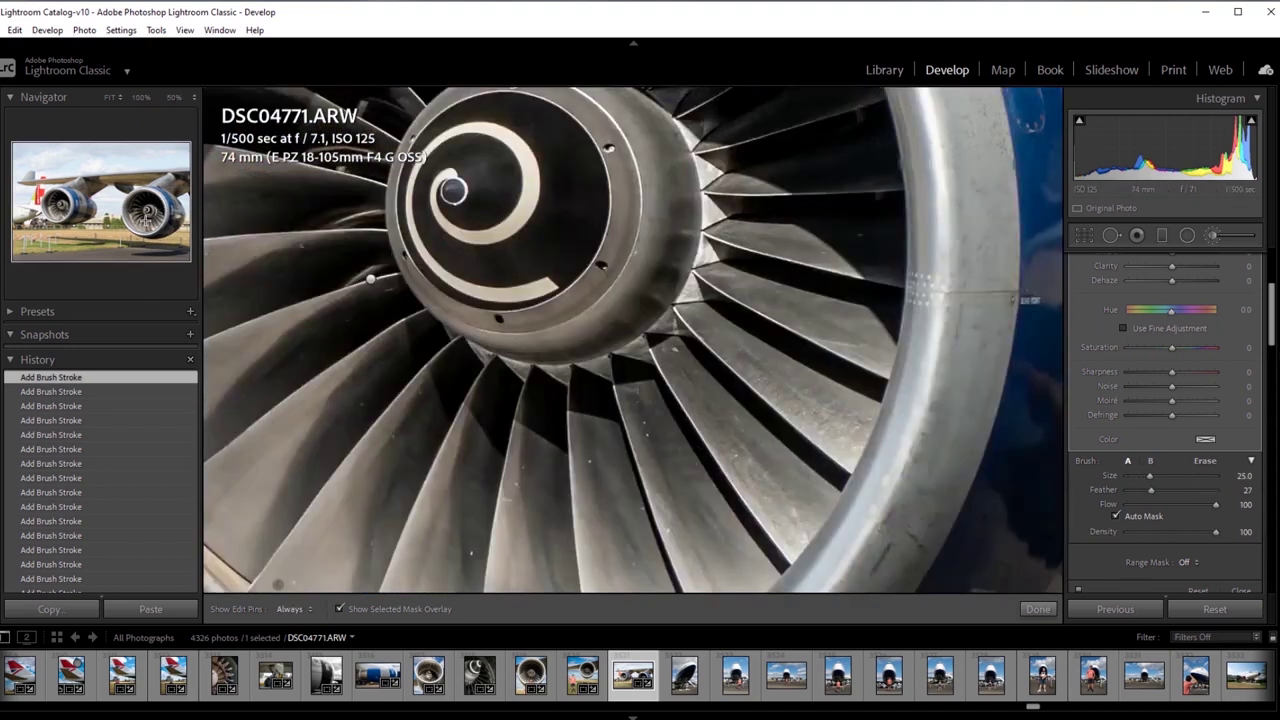
Step: Hide the mask overlay and set the sky mask's exposure to 0, temp to −2, highlights to −14, dehaze to 27 and saturation to 17
key(z)
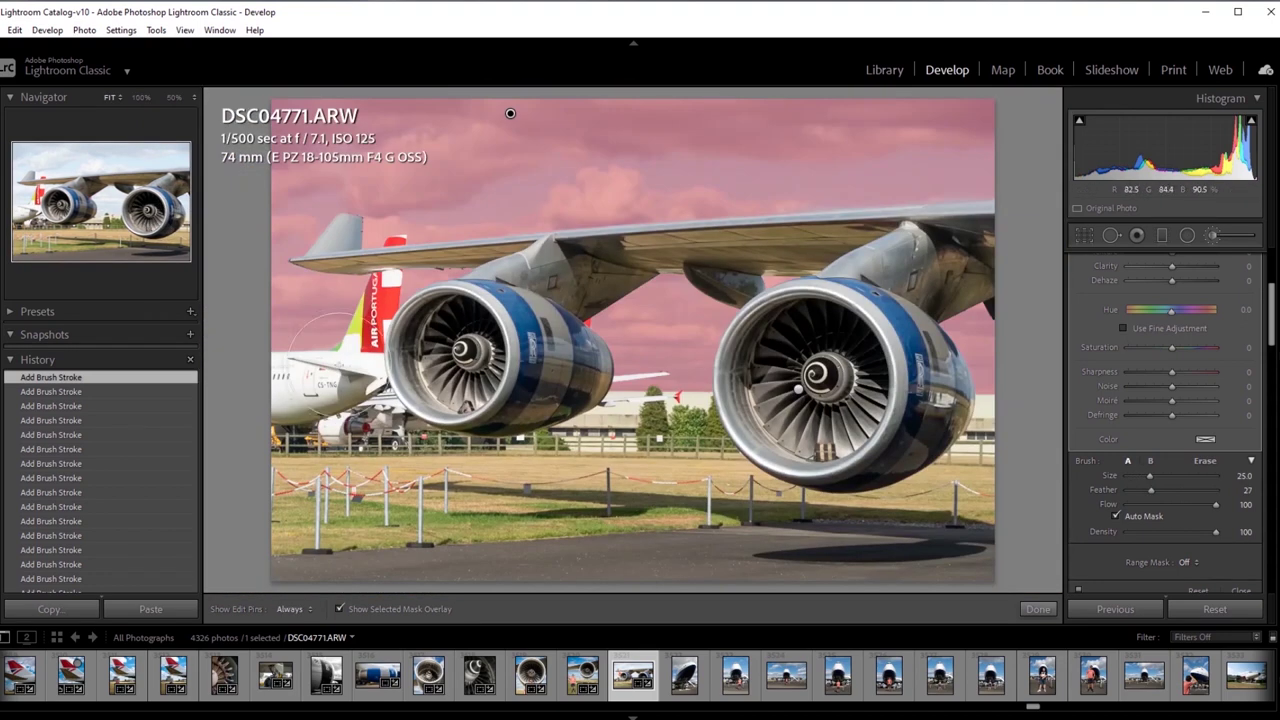
key(o)
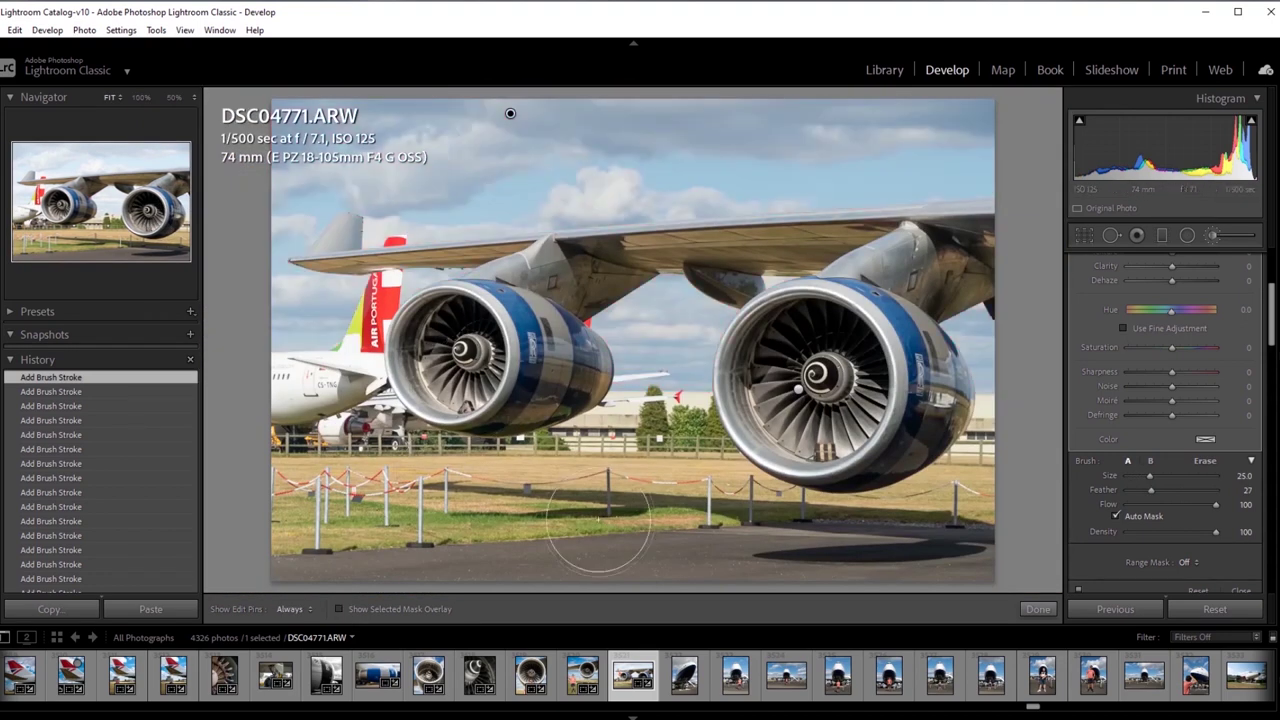
scroll(1133, 360, up, 3)
scroll(1163, 451, down, 3)
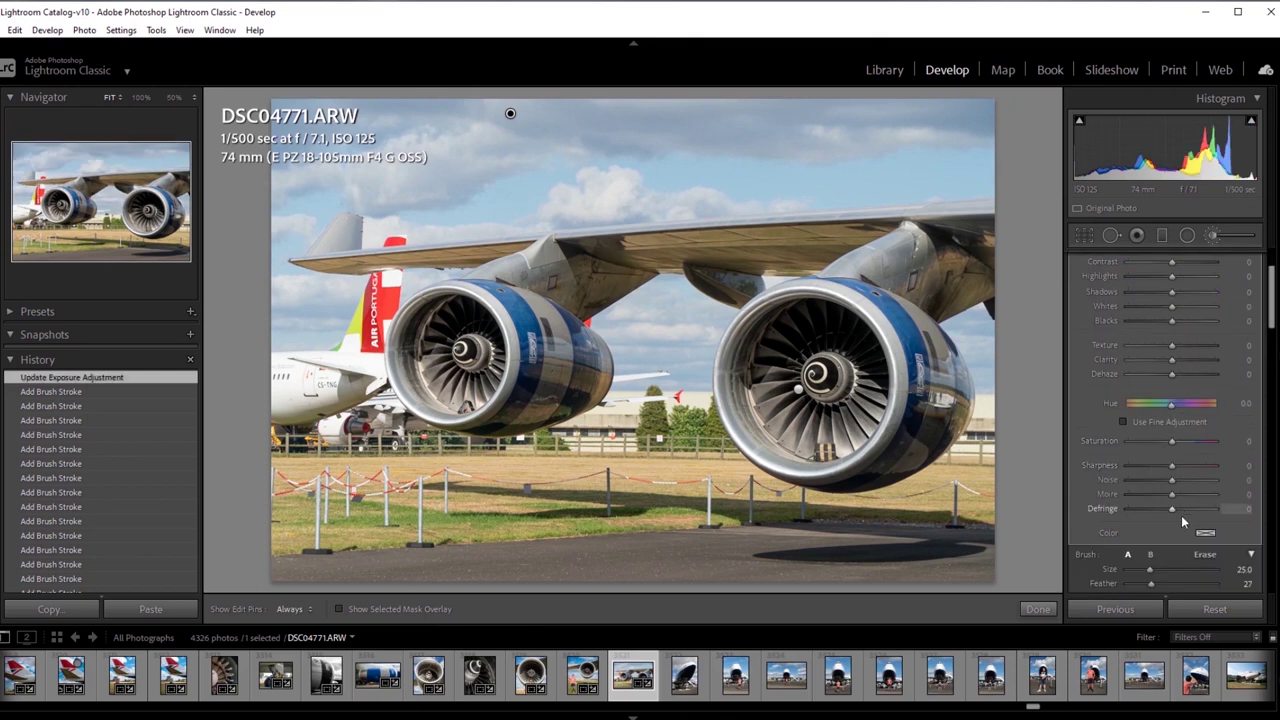
drag(1180, 374, 1166, 371)
scroll(1196, 441, up, 3)
drag(1181, 468, 1185, 470)
drag(1172, 535, 1179, 534)
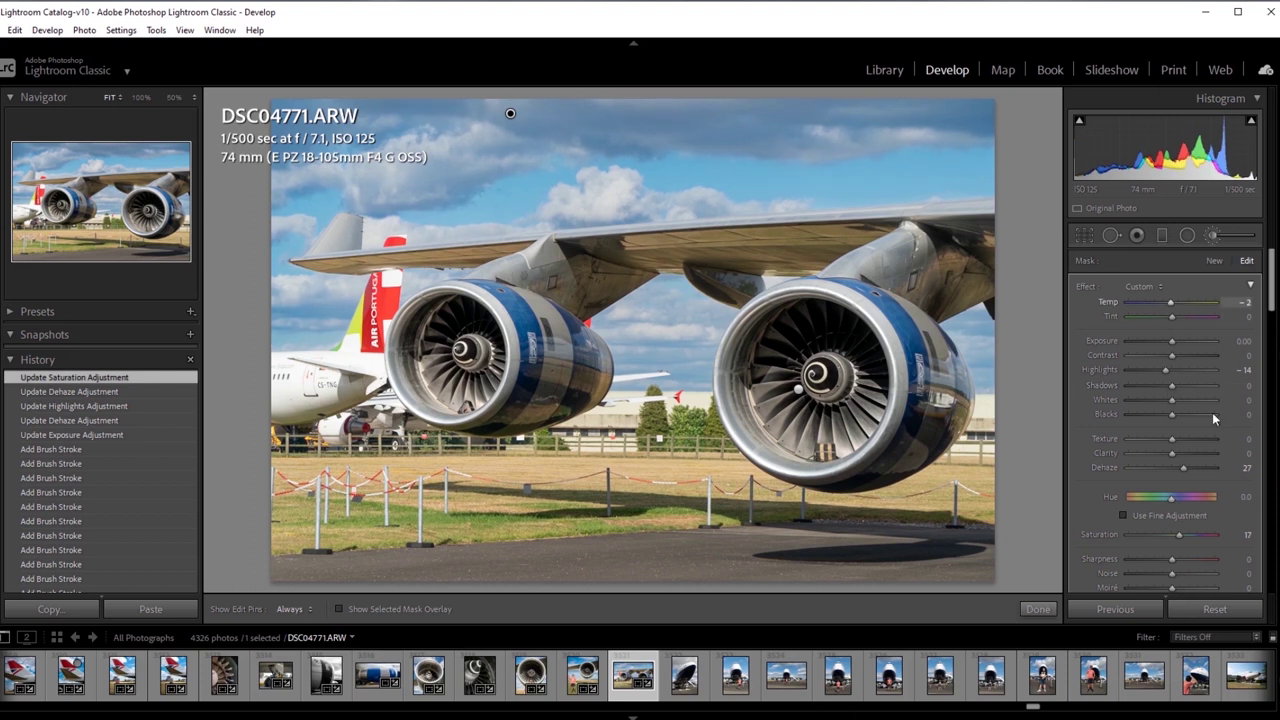
Step: Refine the sky mask with clarity 16, blacks −12, contrast 4, highlights −17 and exposure 0.03, adjust its whites, and close the brush
click(1180, 453)
click(1166, 414)
drag(1172, 401, 1173, 342)
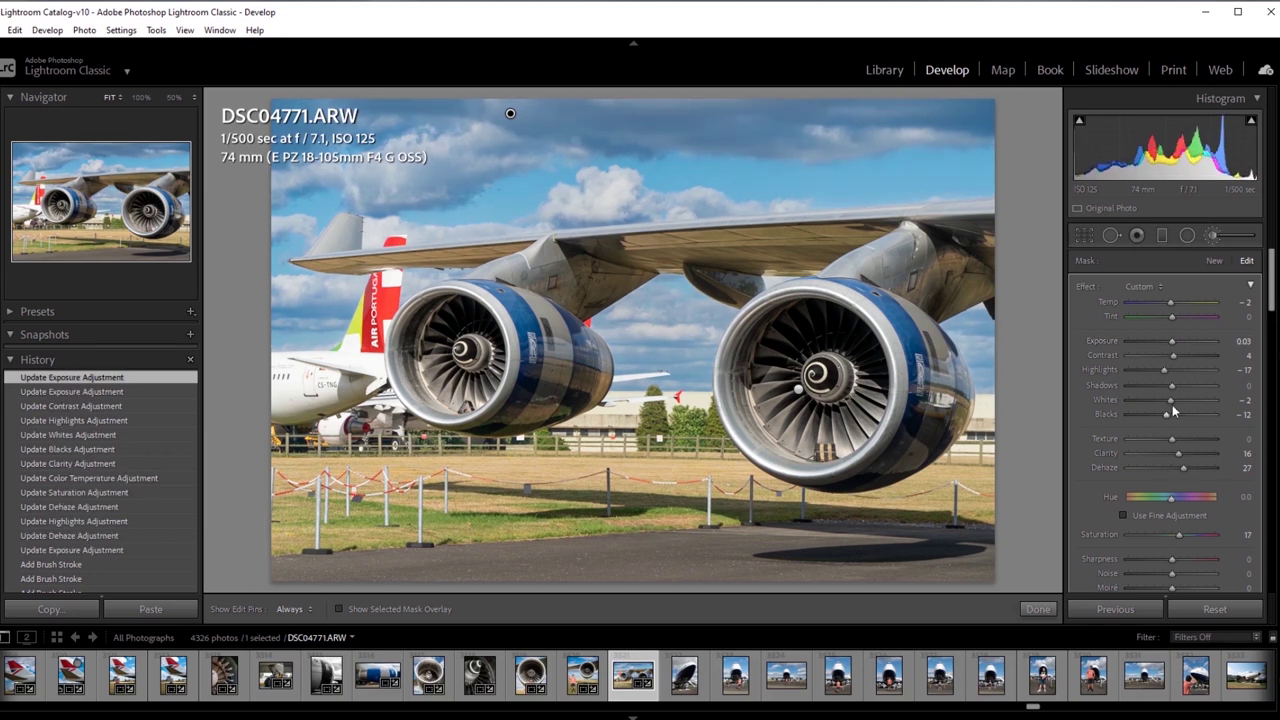
drag(1176, 401, 1177, 402)
click(1040, 609)
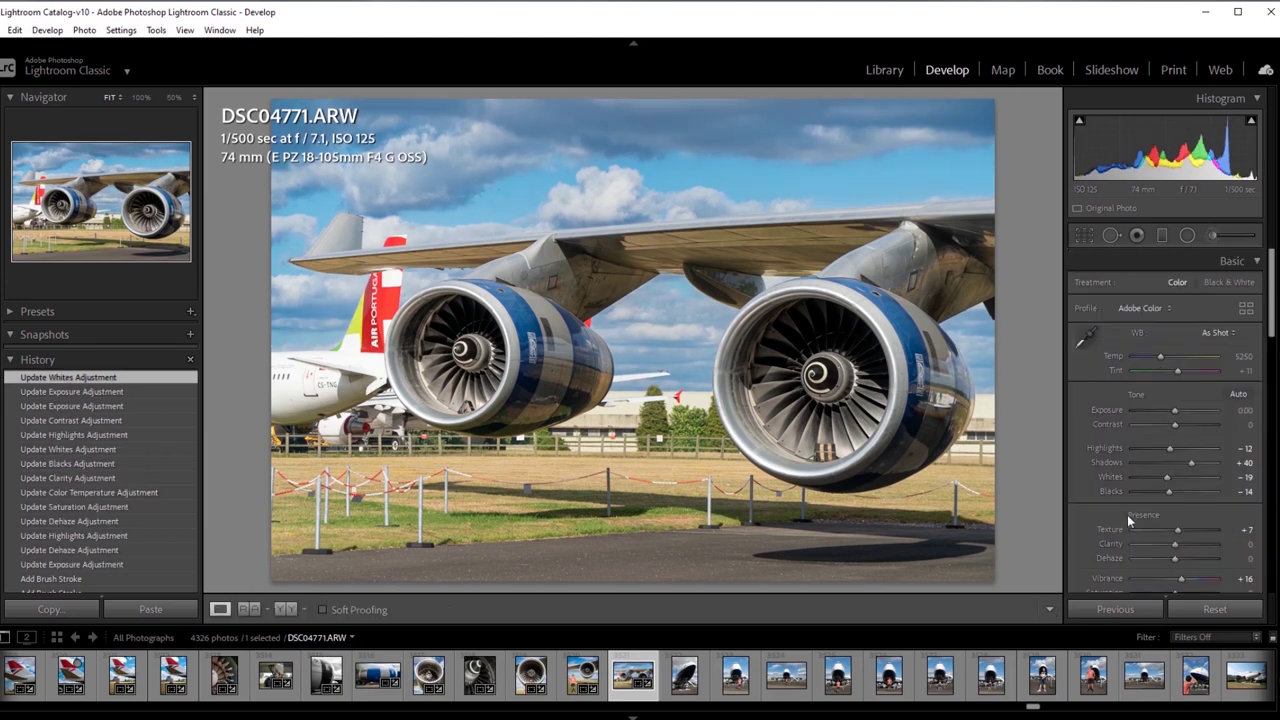
Step: Set the HSL luminance of blue to +10, aqua to −16 and red to −5
scroll(1182, 524, down, 10)
drag(1183, 431, 1166, 417)
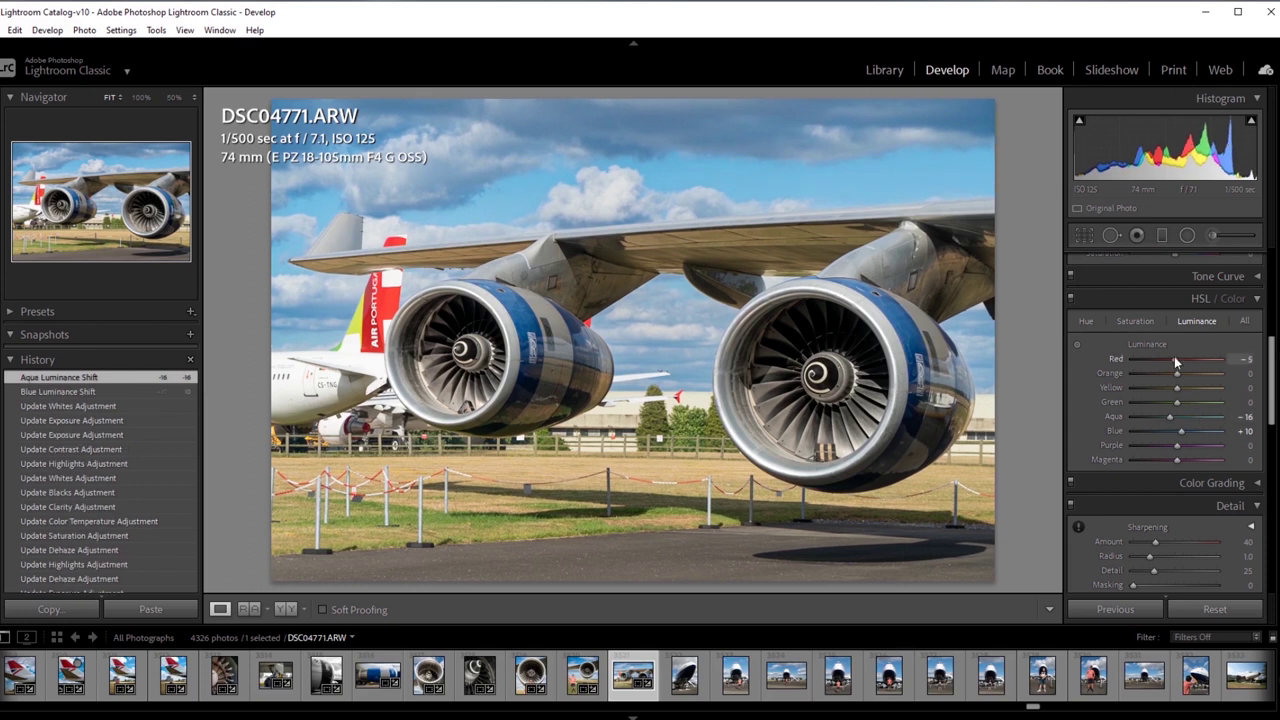
click(1175, 357)
Step: Set the HSL saturation of blue to +16, aqua to −23, green to +16, yellow to +15 and red to +20
click(1136, 321)
click(1185, 431)
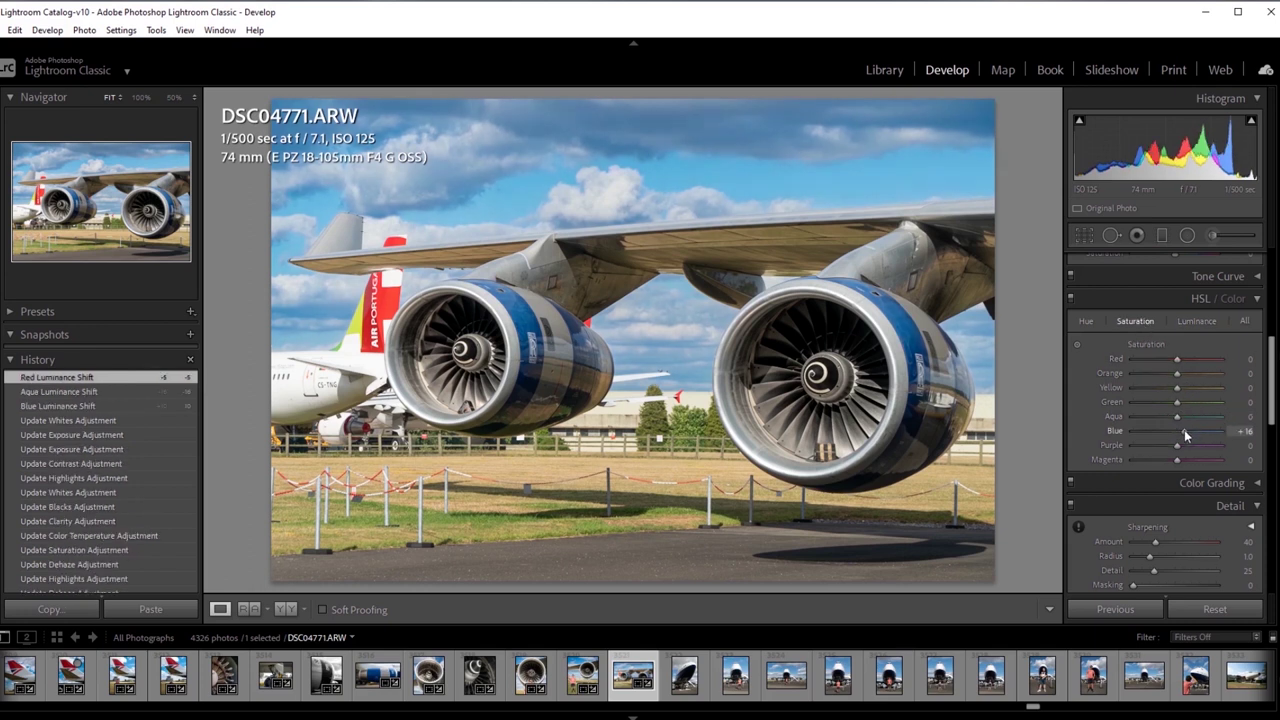
click(1167, 417)
mouse_move(1186, 402)
mouse_down()
mouse_move(1187, 363)
mouse_move(1157, 387)
mouse_move(1183, 390)
mouse_up()
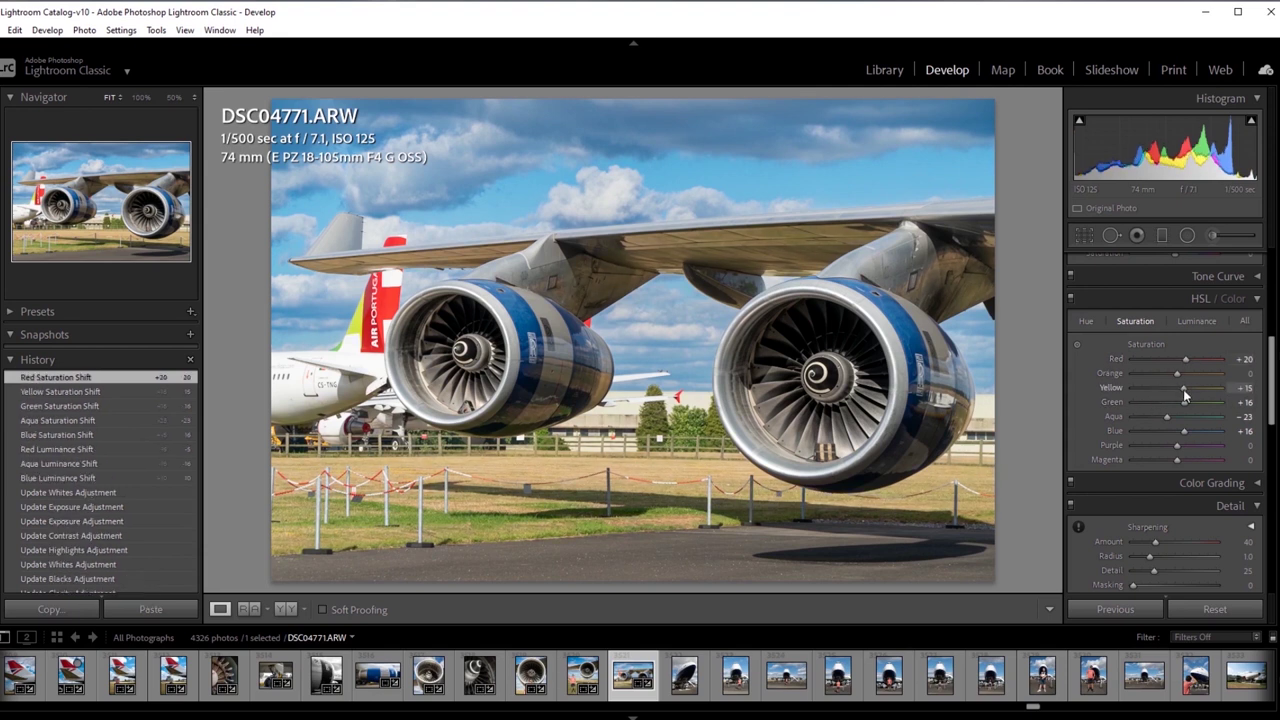
Step: Start a new brush mask with feather 63 and size 7, and paint the wing's underside between the two engines with the overlay shown
click(1212, 235)
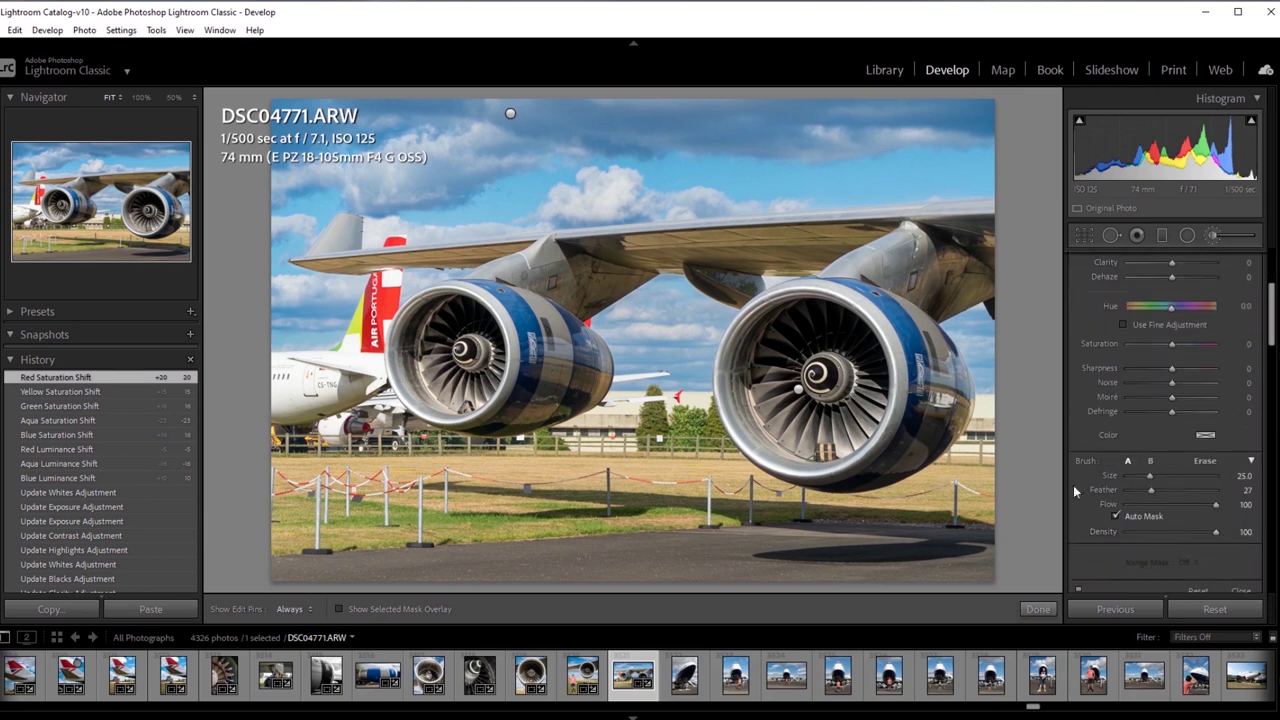
drag(1151, 490, 1184, 491)
scroll(719, 257, down, 10)
click(339, 609)
scroll(638, 270, down, 2)
mouse_move(632, 252)
mouse_down()
mouse_move(806, 254)
mouse_move(862, 235)
mouse_move(600, 252)
mouse_move(687, 256)
mouse_up()
drag(800, 268, 868, 246)
scroll(476, 257, down, 2)
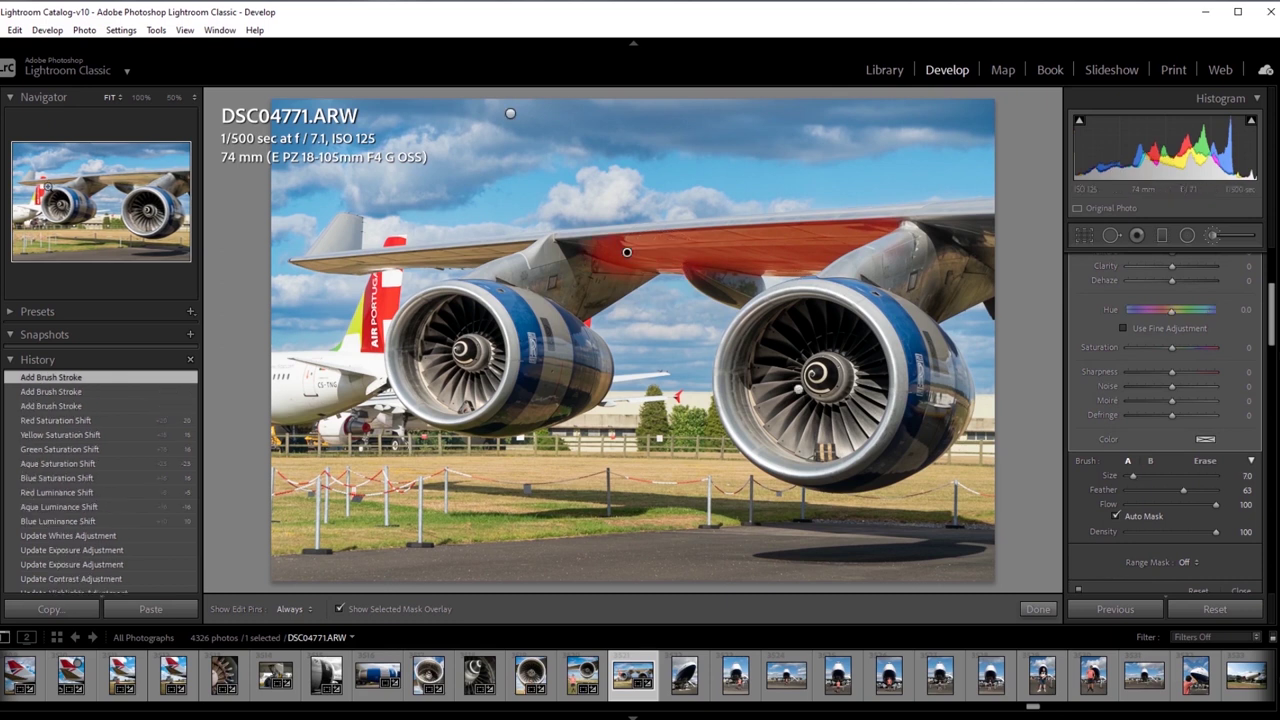
Step: Extend the mask with a size 11 brush over the wing's underside out to its left tip and the wing area behind the right engine's pylon
click(47, 186)
click(175, 98)
scroll(468, 330, up, 2)
mouse_move(490, 318)
mouse_down()
mouse_move(696, 312)
mouse_move(946, 275)
mouse_move(800, 290)
mouse_up()
drag(435, 331, 480, 338)
drag(69, 192, 70, 192)
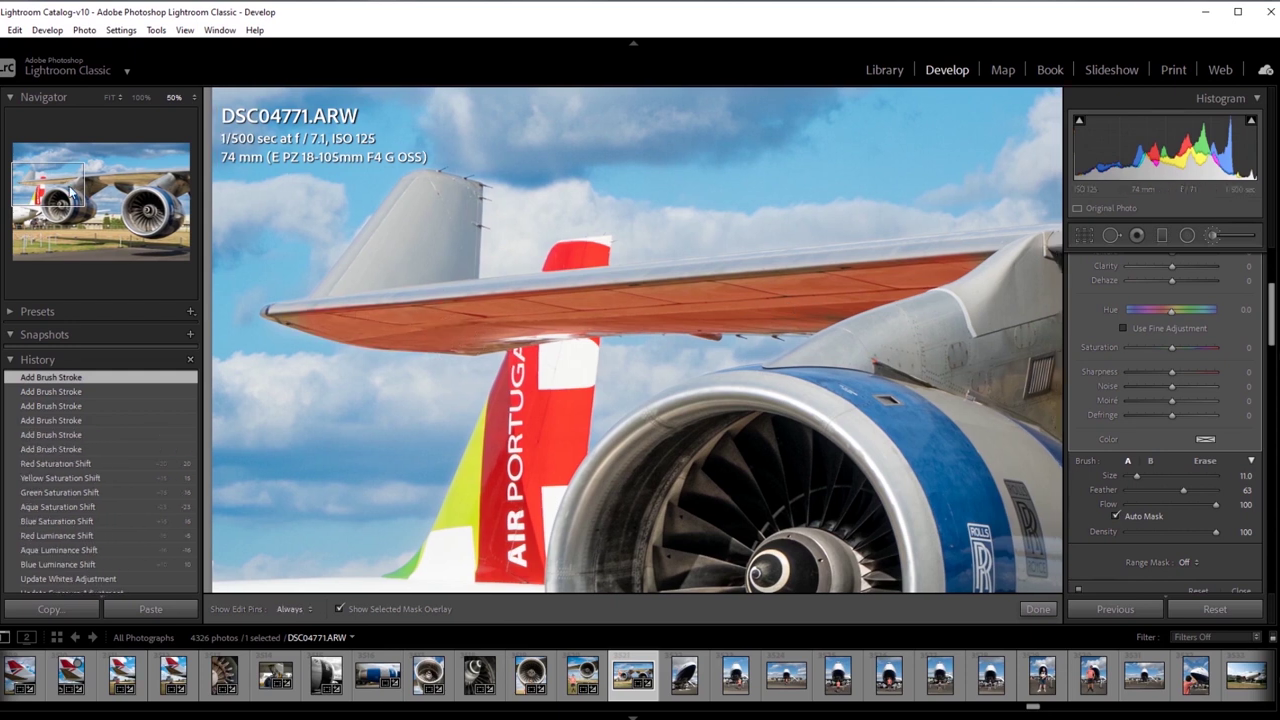
key(z)
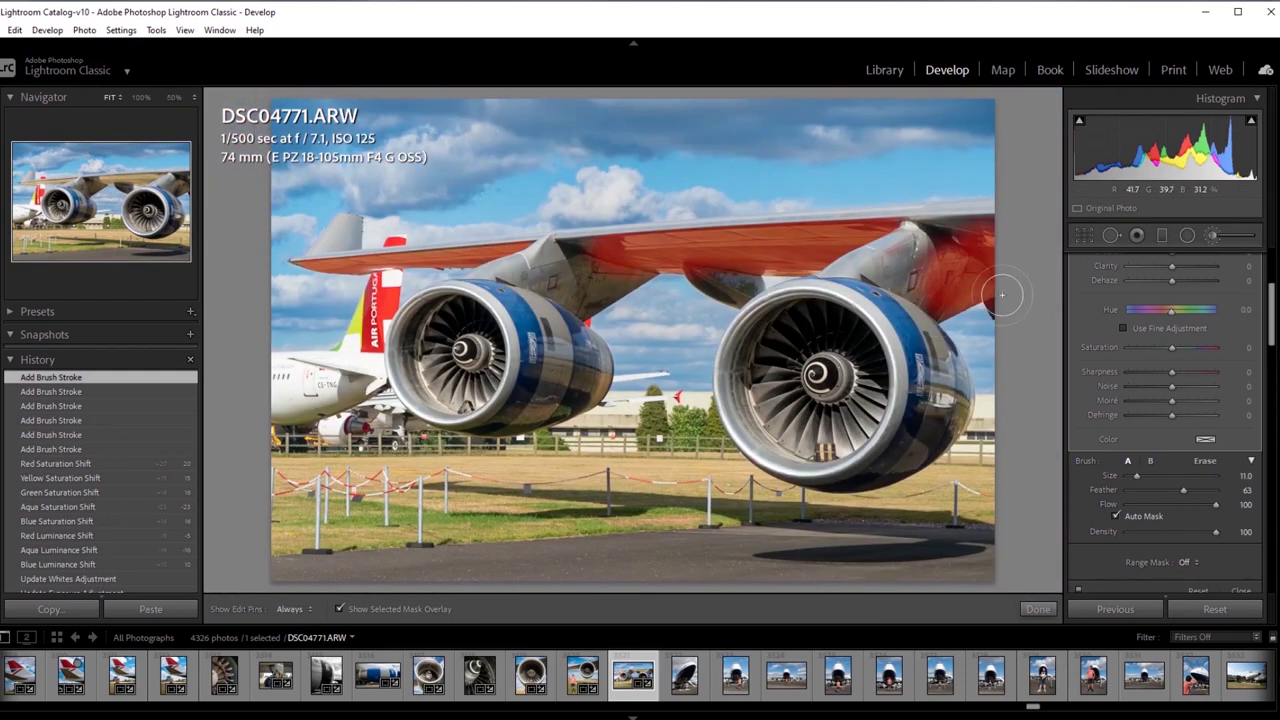
Step: Reset the wing mask's exposure, set its saturation to −47 and temp to −6, check the mask's coverage, and close the brush
click(339, 608)
scroll(1115, 370, up, 3)
double_click(1103, 341)
drag(1172, 534, 1150, 531)
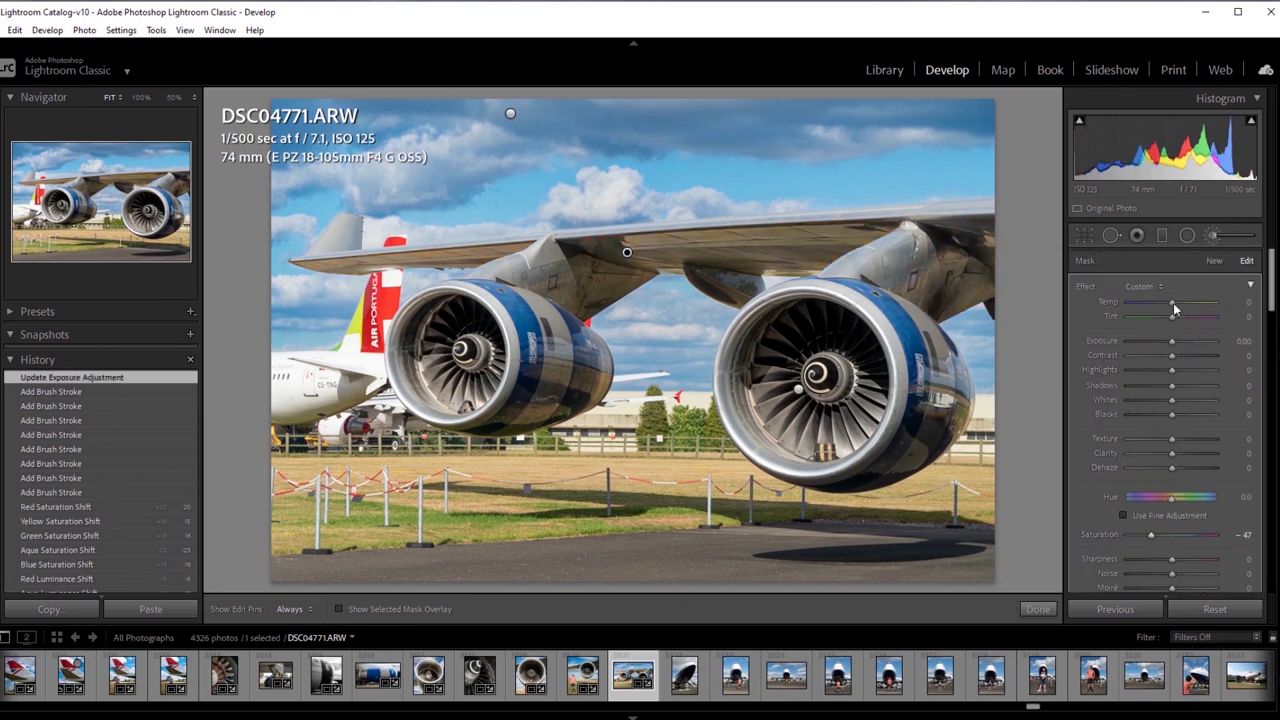
drag(1175, 309, 1172, 309)
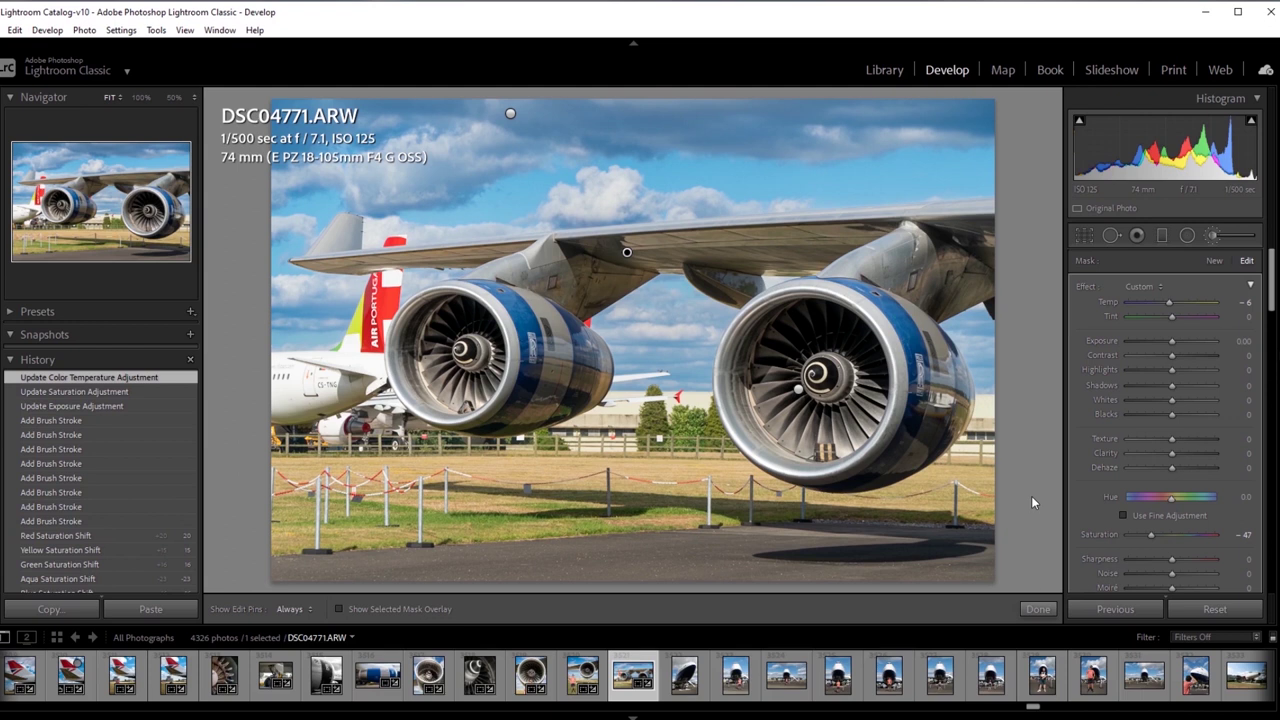
click(339, 609)
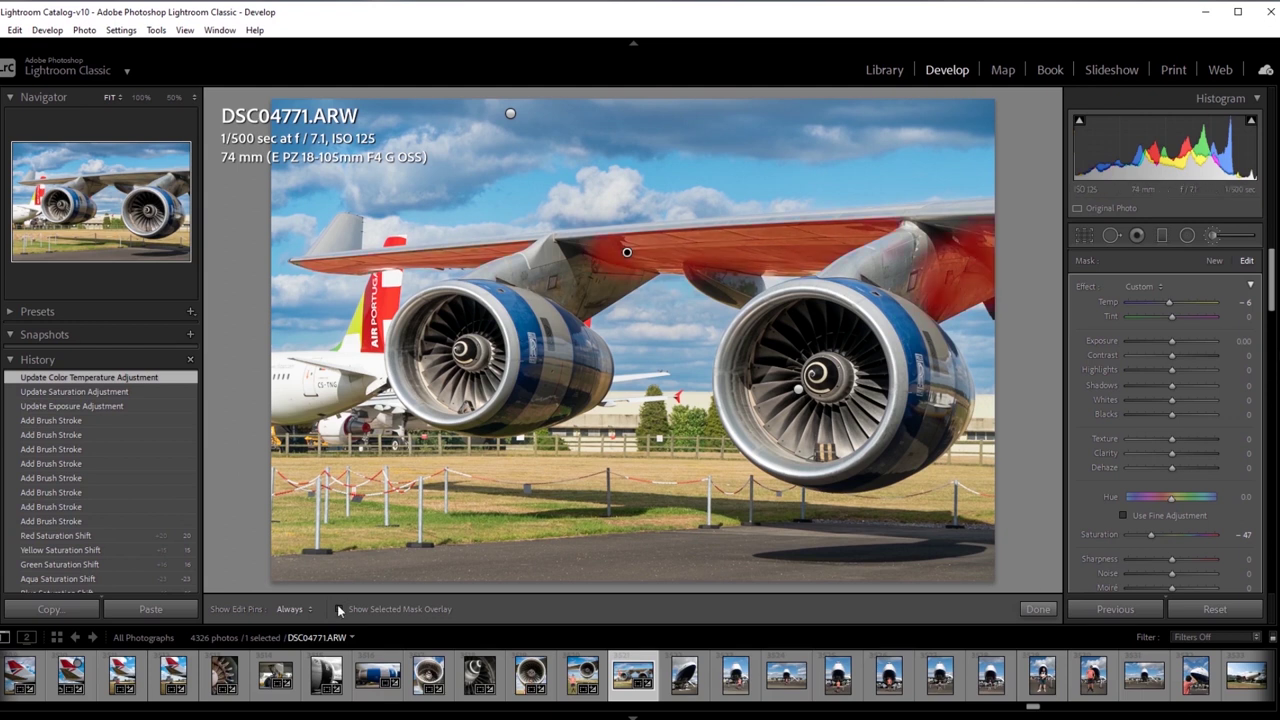
click(339, 609)
click(1038, 609)
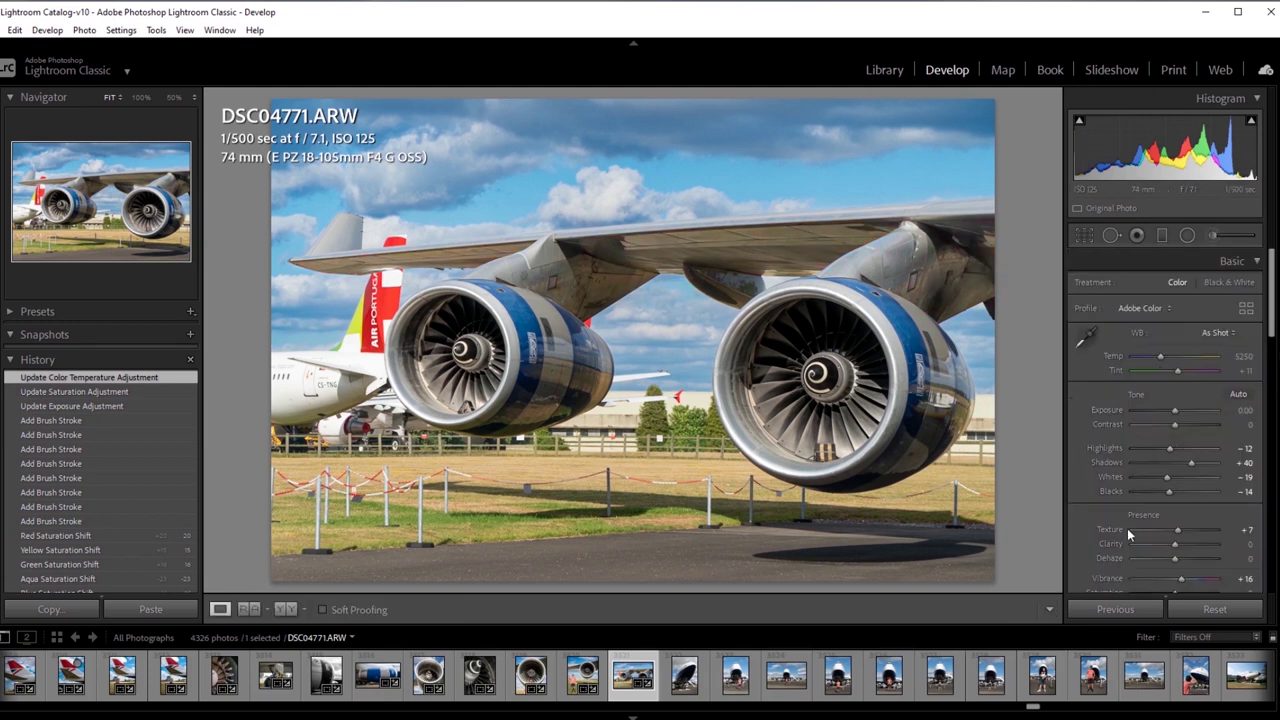
Step: Set the sharpening amount to 22, apply slight luminance noise reduction, and enable chromatic aberration removal
scroll(1181, 558, down, 10)
drag(1156, 374, 1145, 374)
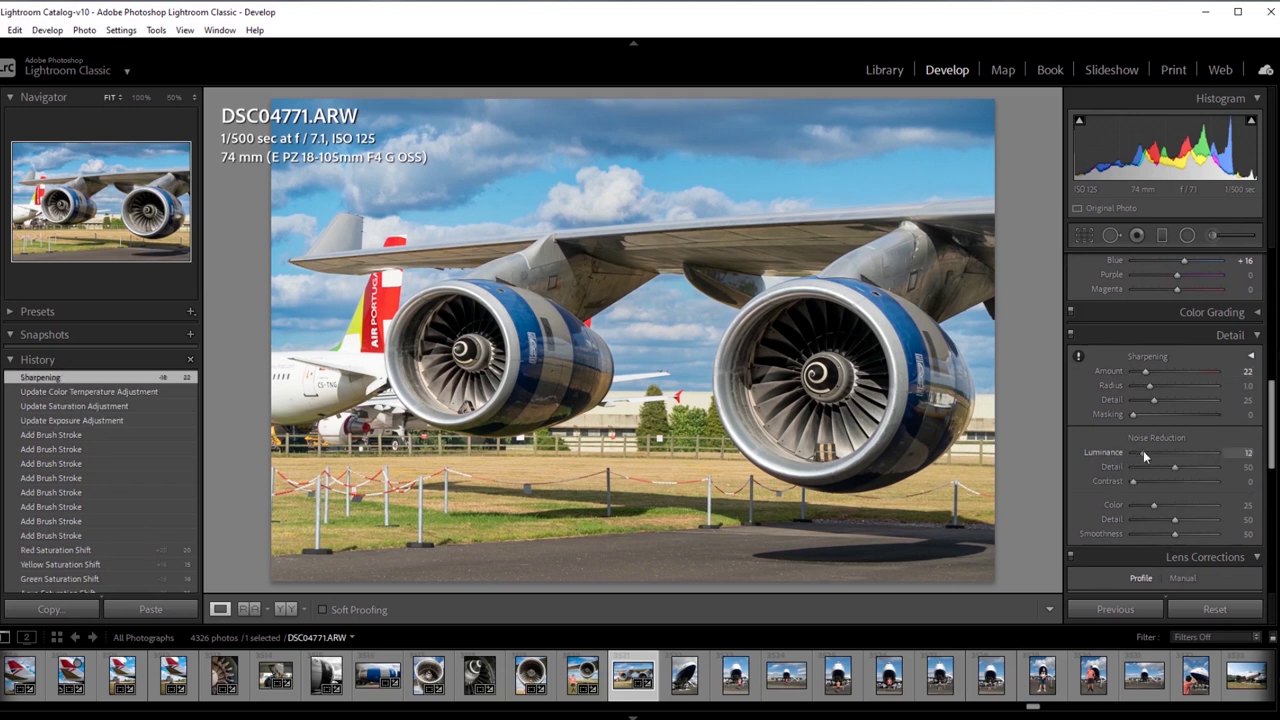
scroll(1168, 527, down, 2)
click(1109, 433)
scroll(1188, 517, down, 1)
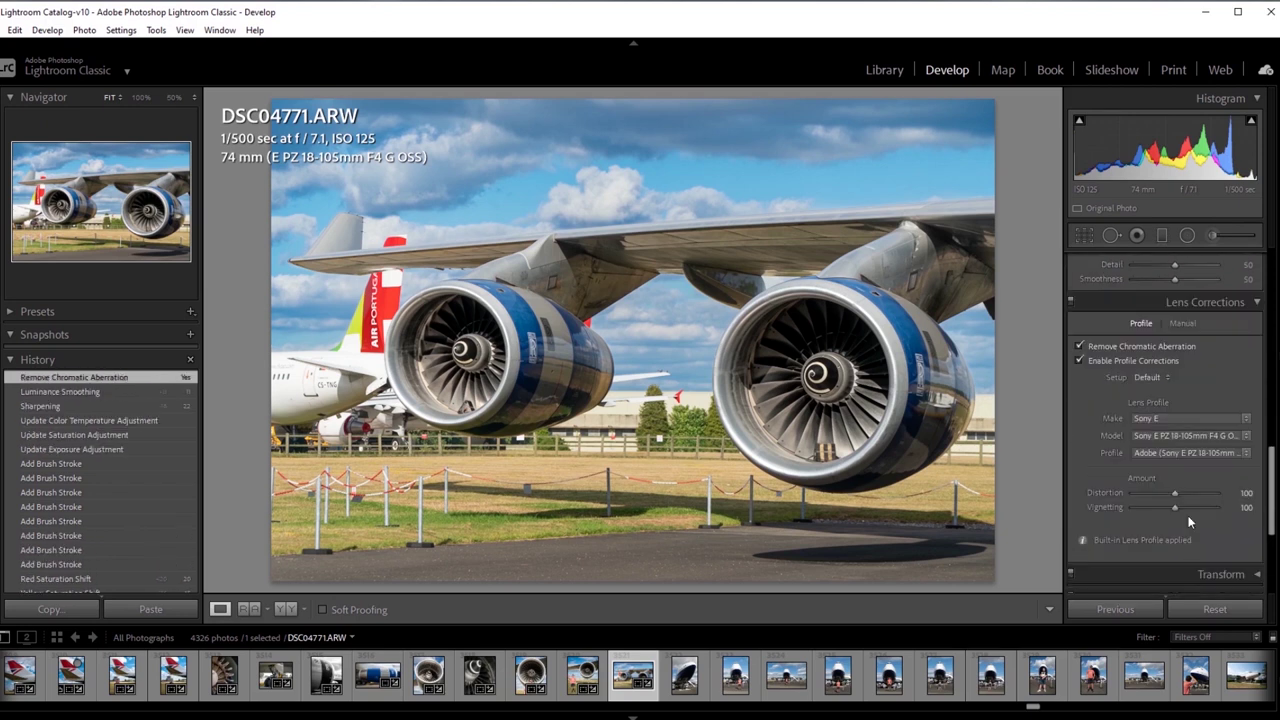
Step: Set the lens profile's vignetting to 117 and the post-crop vignette amount to −7
scroll(1189, 521, down, 3)
drag(1175, 422, 1182, 420)
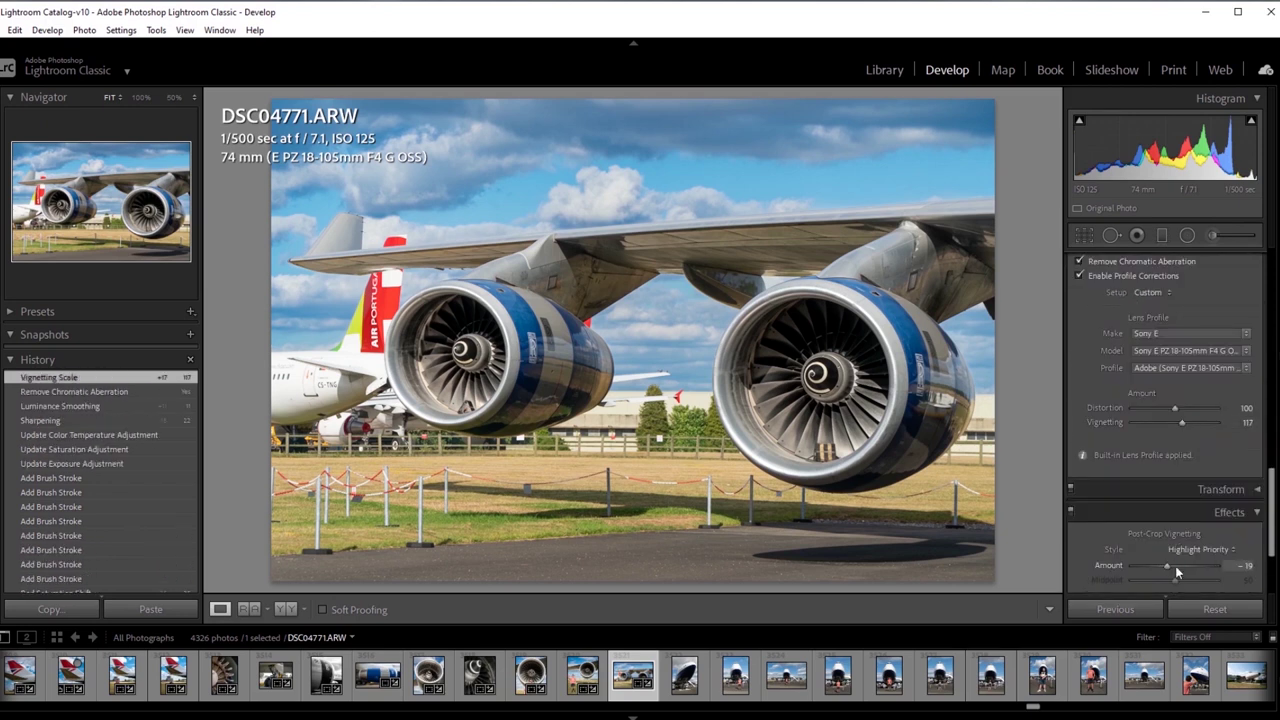
drag(1175, 565, 1174, 566)
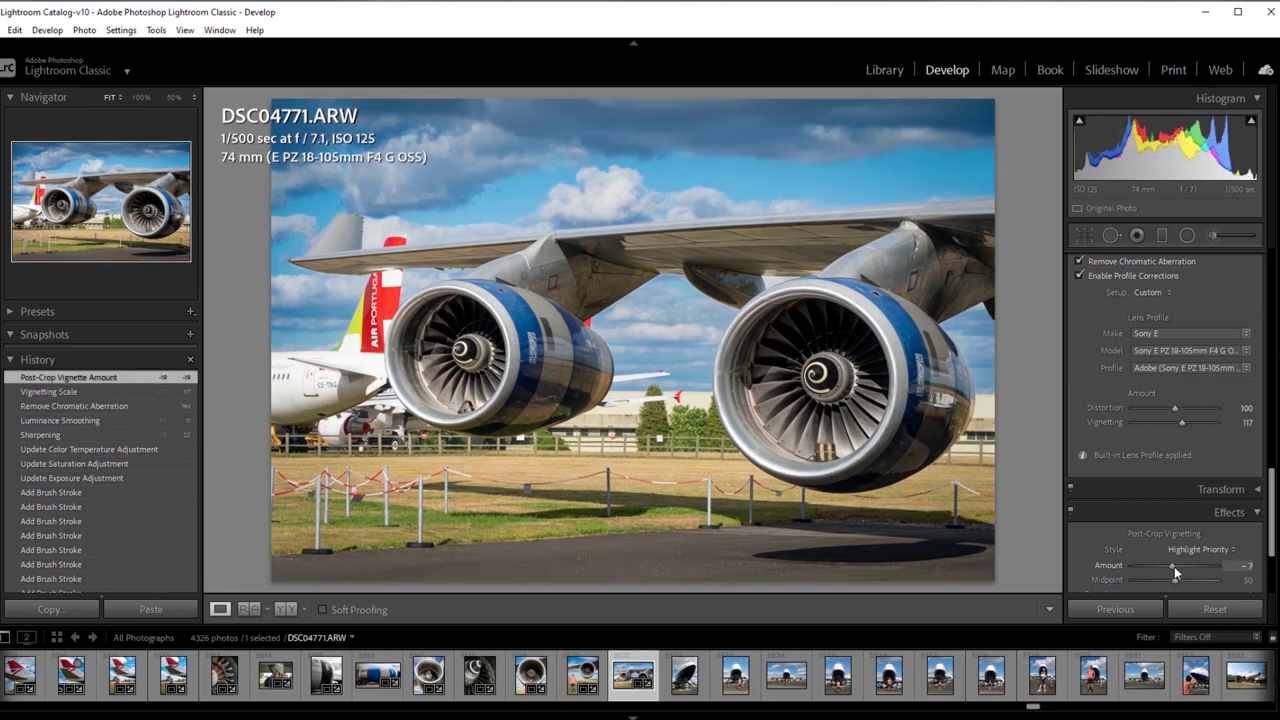
Step: Reopen the right engine's fan mask, set shadows to 37 and whites to −1, reset blacks and exposure to 0, and close the brush
scroll(1163, 395, up, 10)
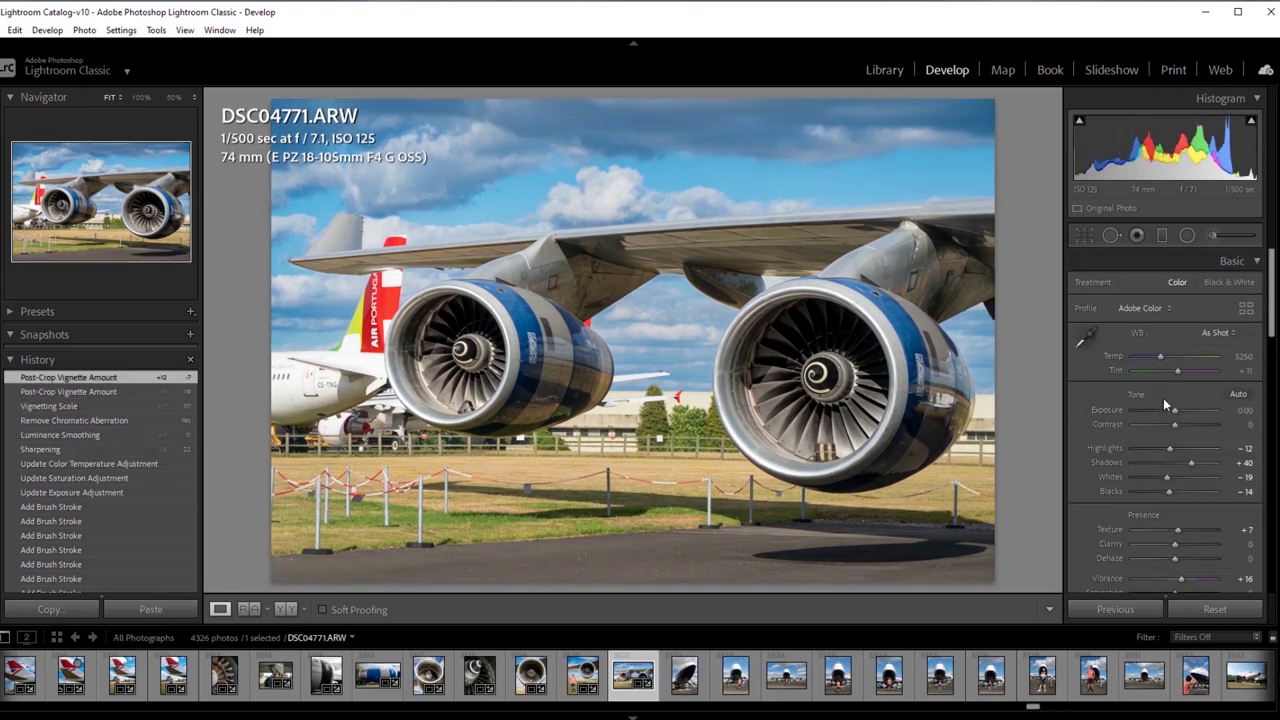
click(1213, 236)
click(799, 391)
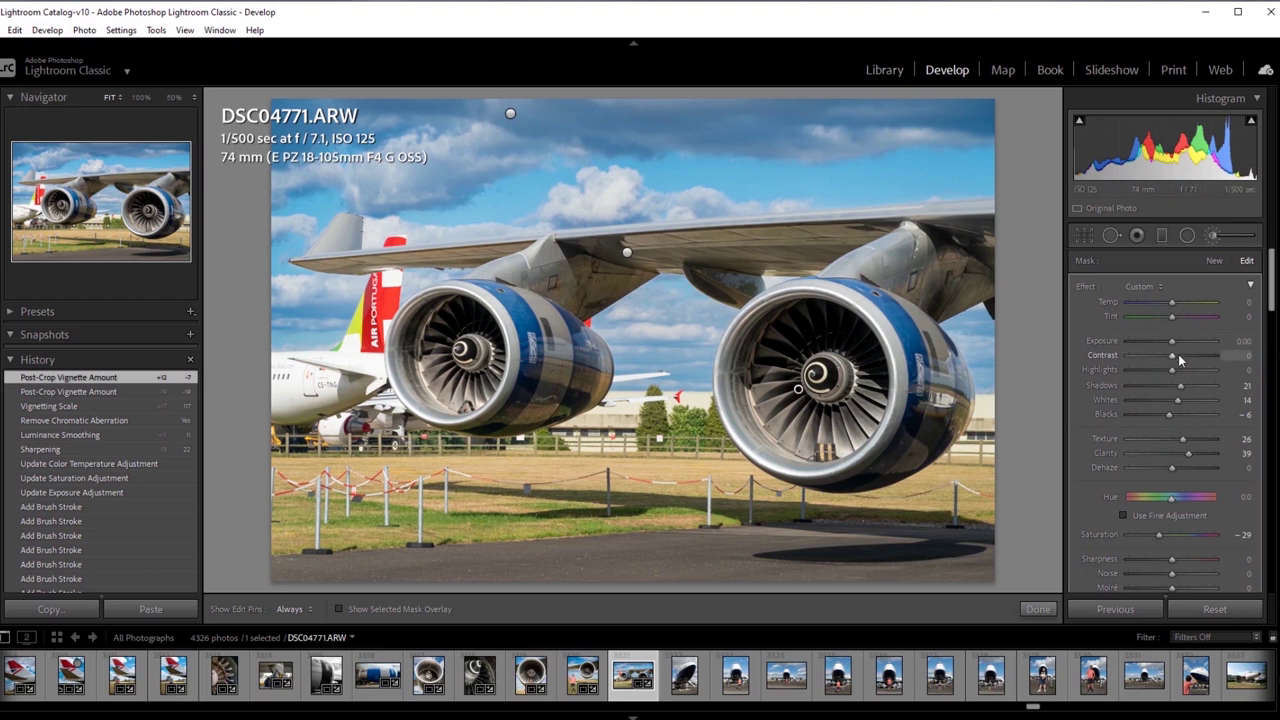
drag(1181, 387, 1191, 390)
double_click(1108, 416)
drag(1173, 343, 1175, 343)
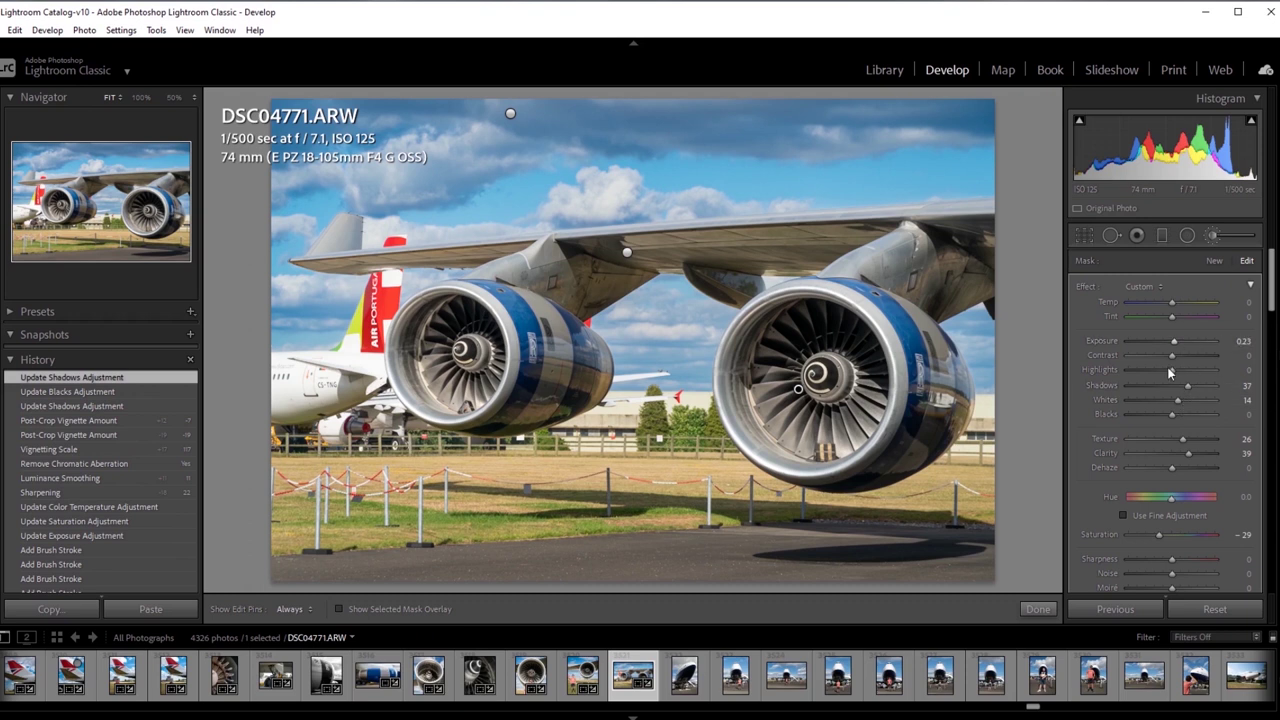
drag(1180, 401, 1176, 404)
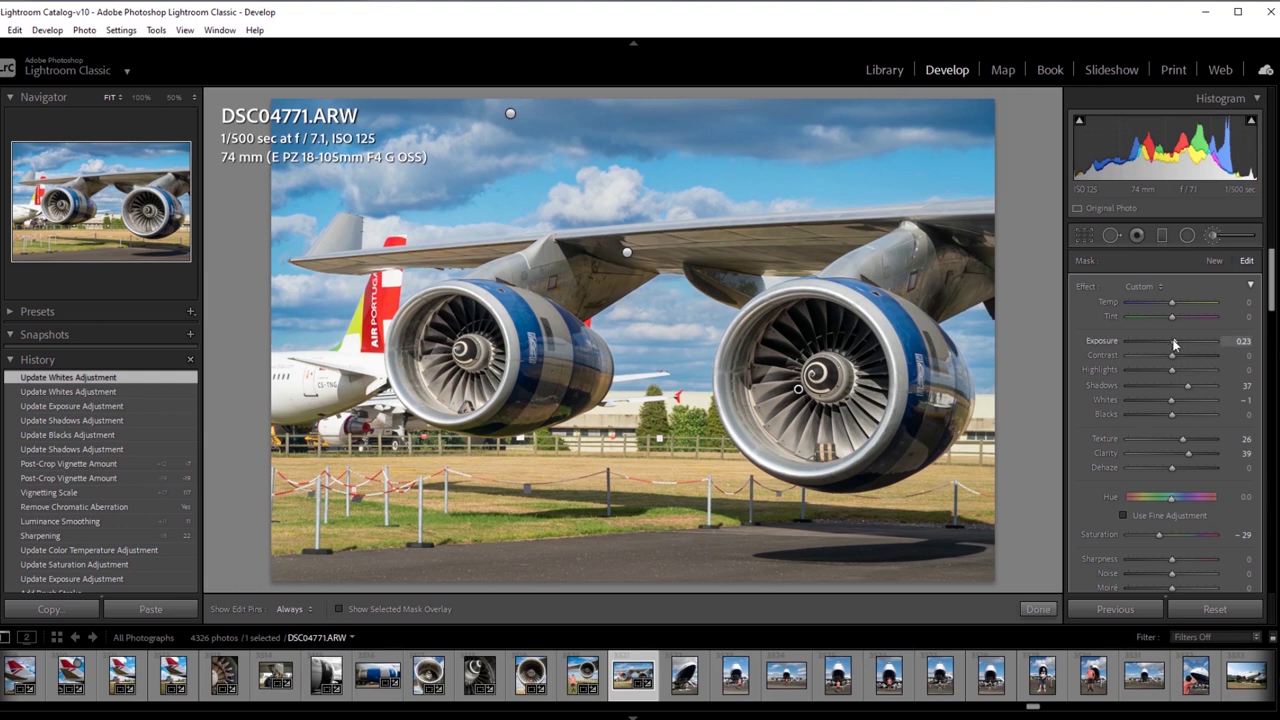
double_click(1102, 341)
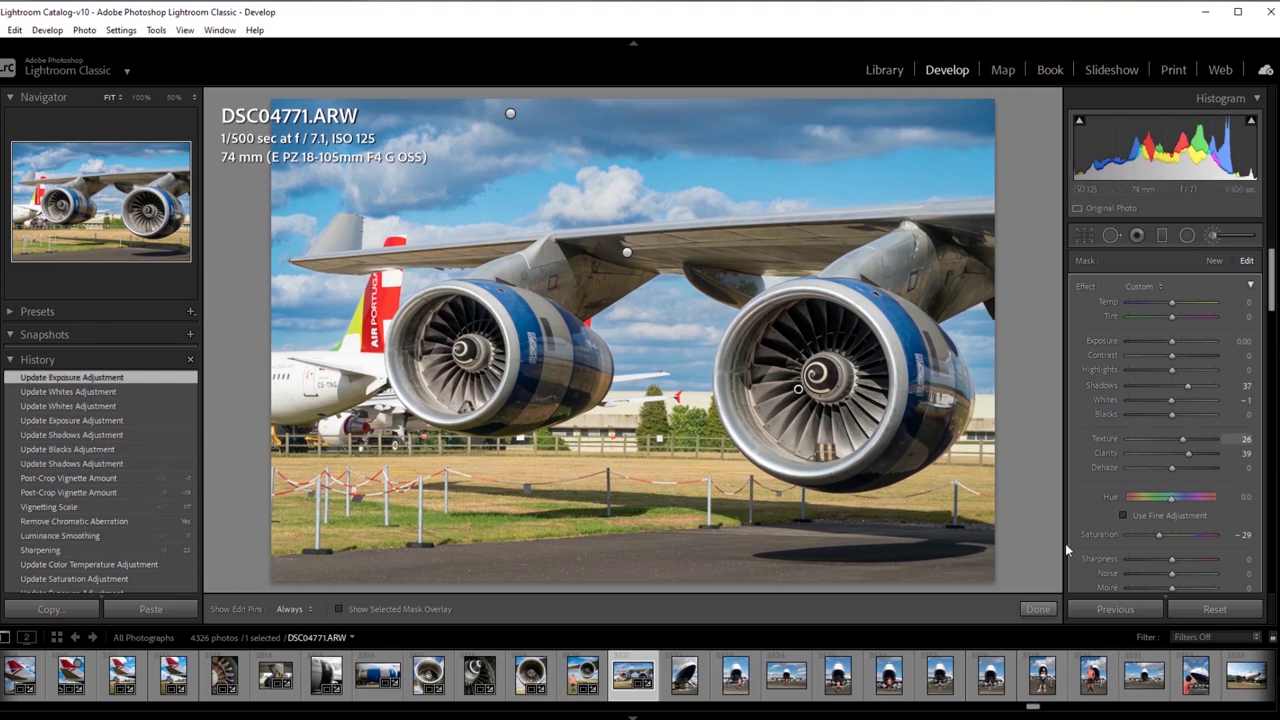
click(1038, 609)
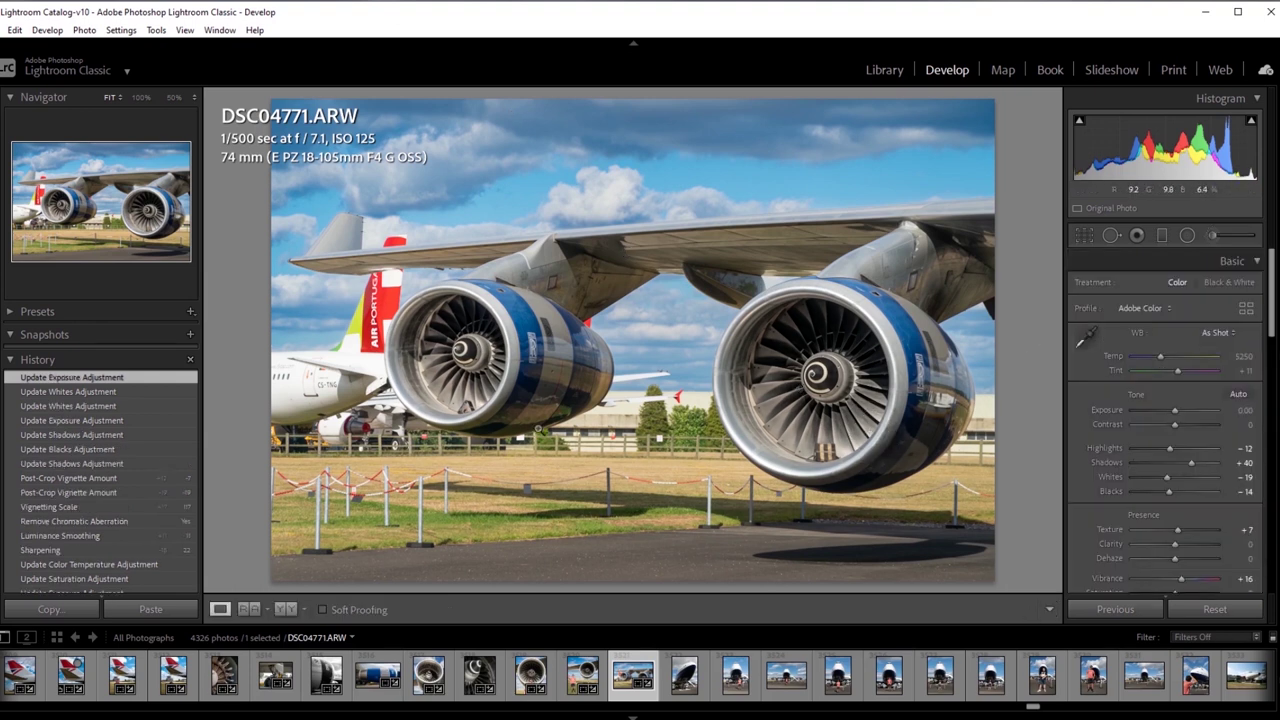
Step: Compare the edited photo with the original in a side-by-side before and after view
key(y)
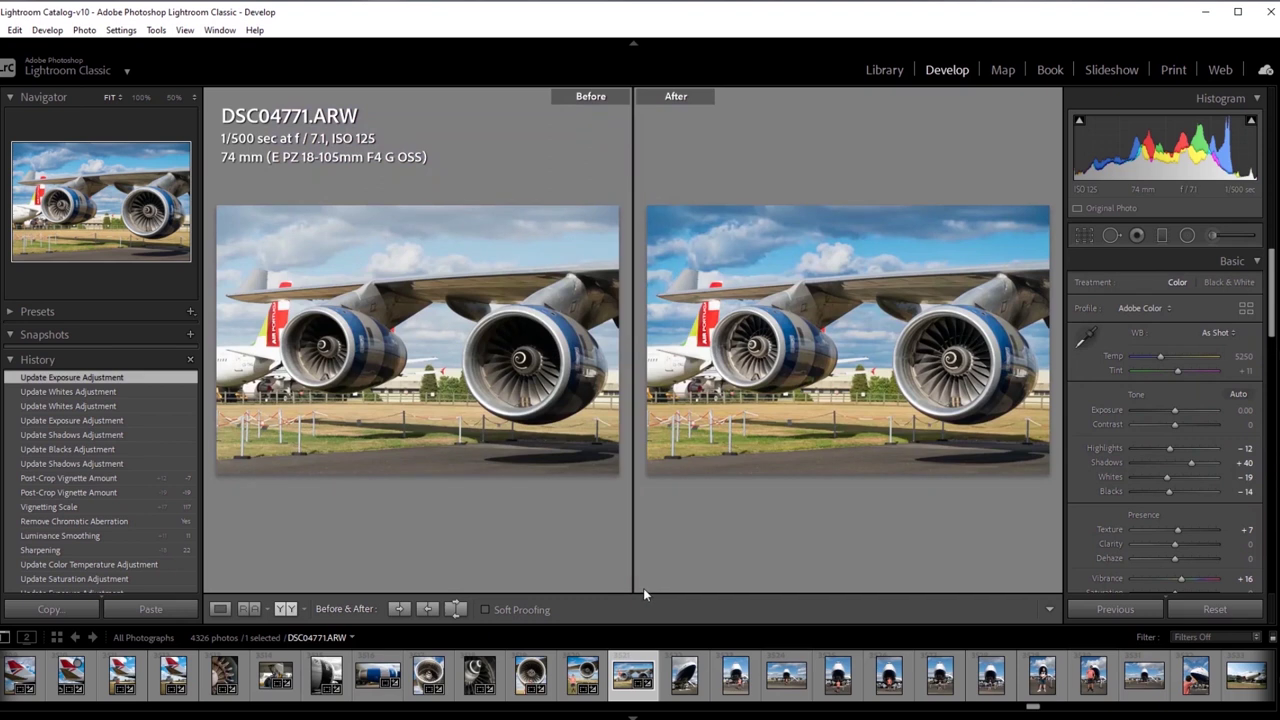